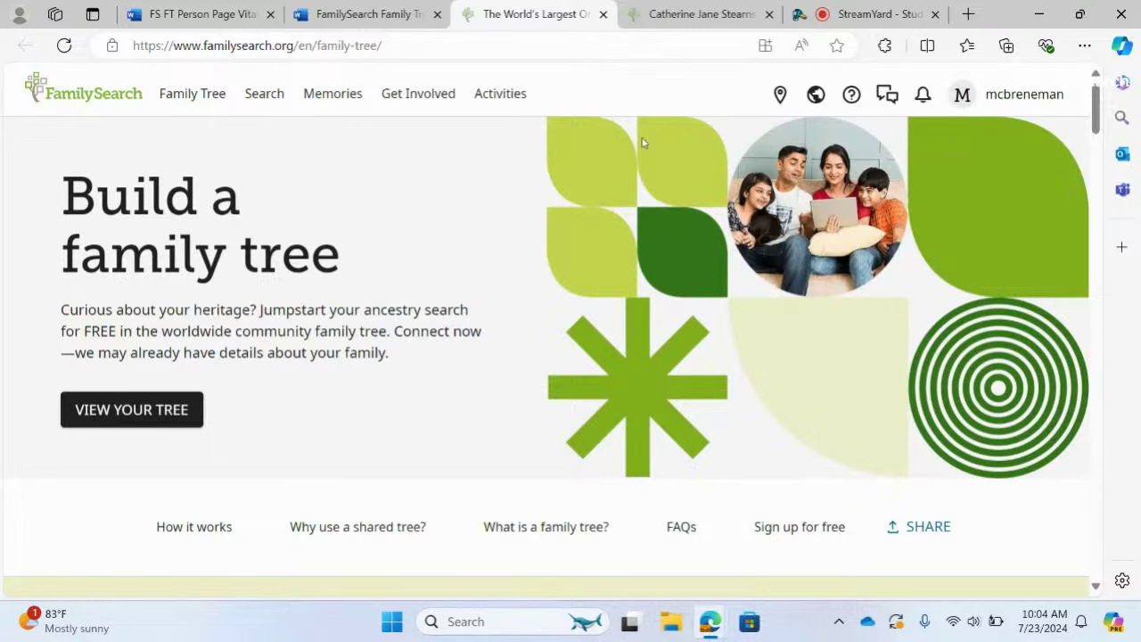
Switch to the ancestor's open person page and read the Brief Life History in its About section.
{"action": "left_click", "coordinate": [680, 15]}
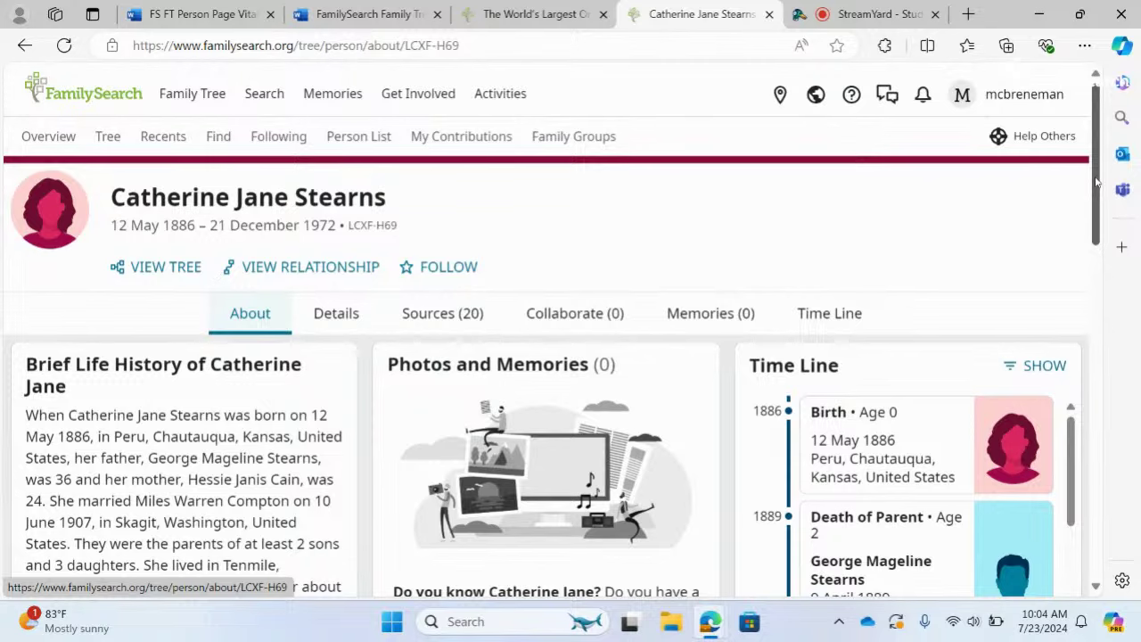
{"action": "left_click_drag", "start_coordinate": [1097, 182], "coordinate": [1096, 220]}
{"action": "scroll", "coordinate": [1097, 220], "scroll_direction": "down", "scroll_amount": 1}
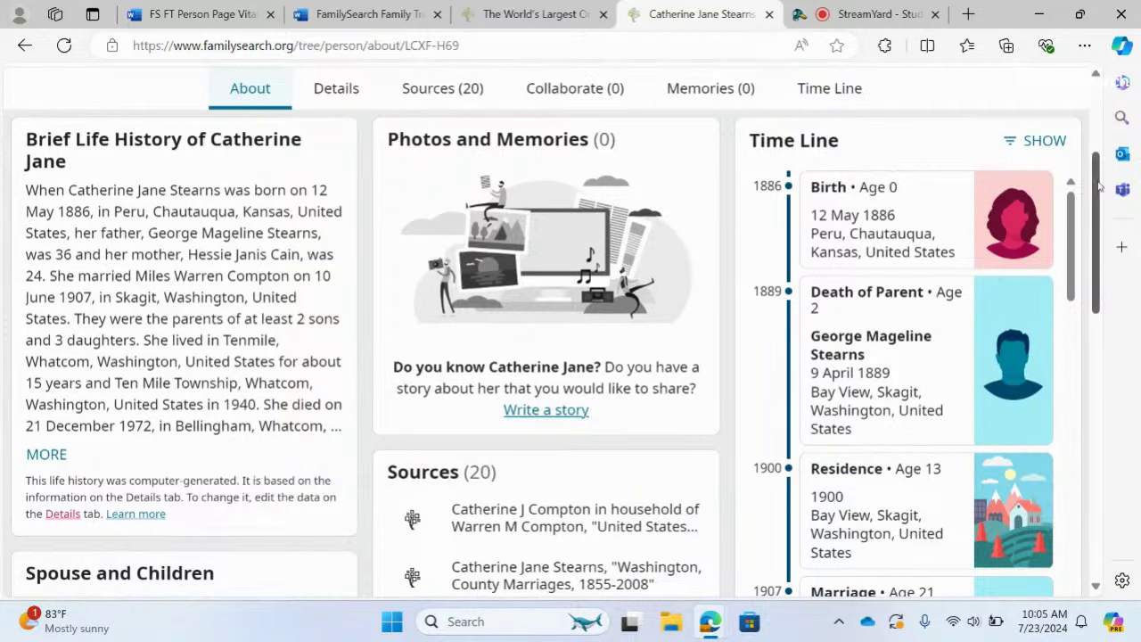
{"action": "left_click_drag", "start_coordinate": [1095, 187], "coordinate": [1092, 122]}
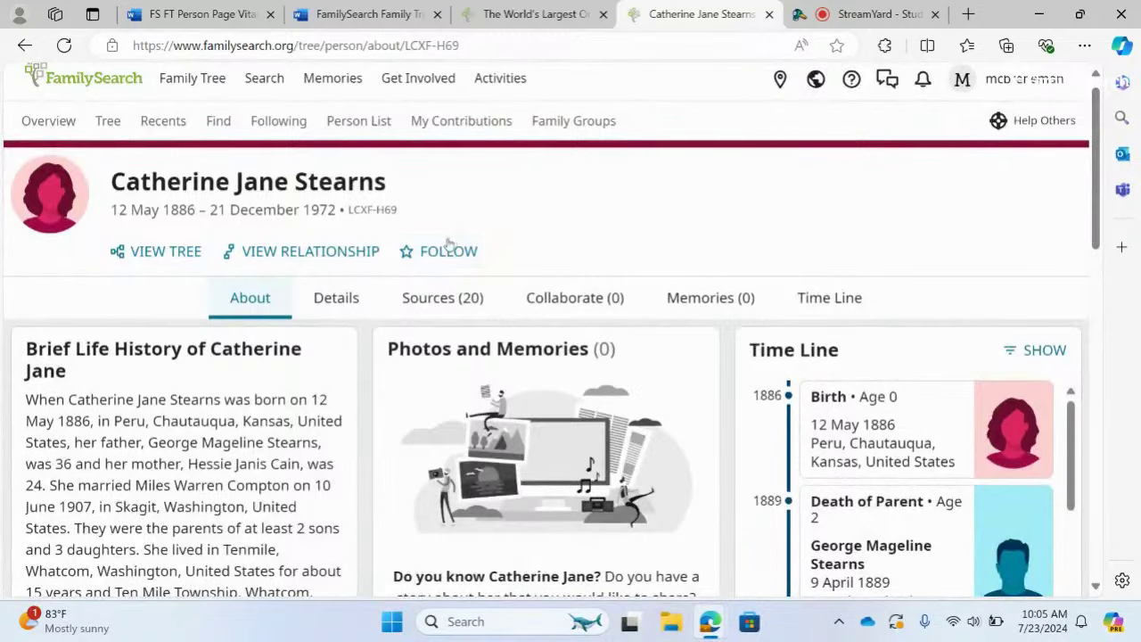
View the blank Brief Life History form in the Details section, cancel it, and return to the About section.
{"action": "left_click", "coordinate": [357, 307]}
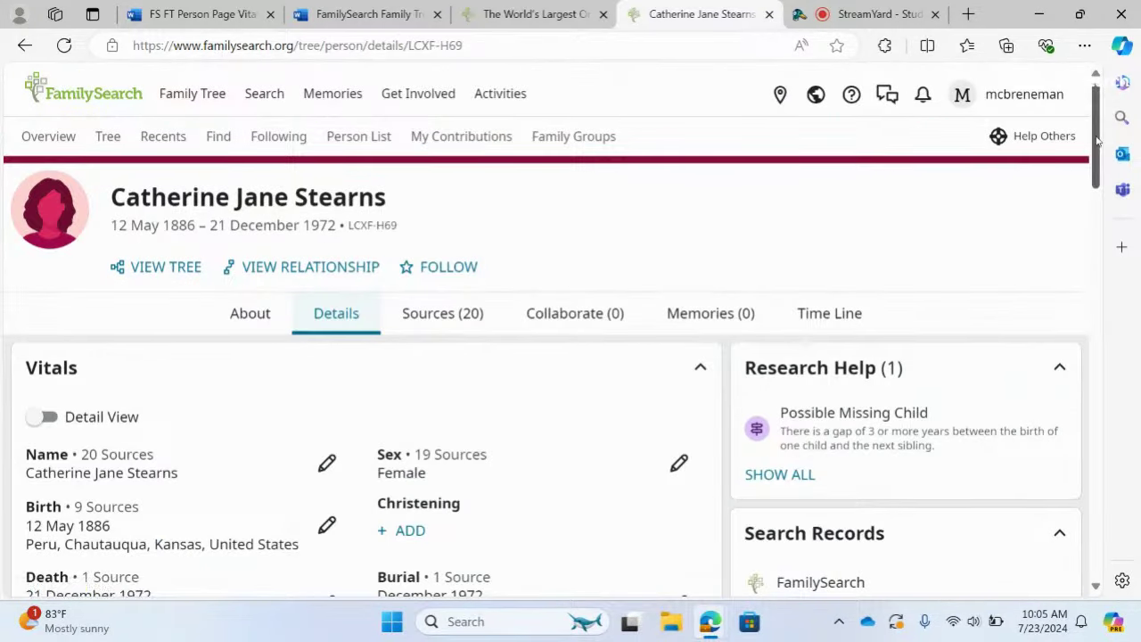
{"action": "left_click_drag", "start_coordinate": [1096, 140], "coordinate": [1065, 517]}
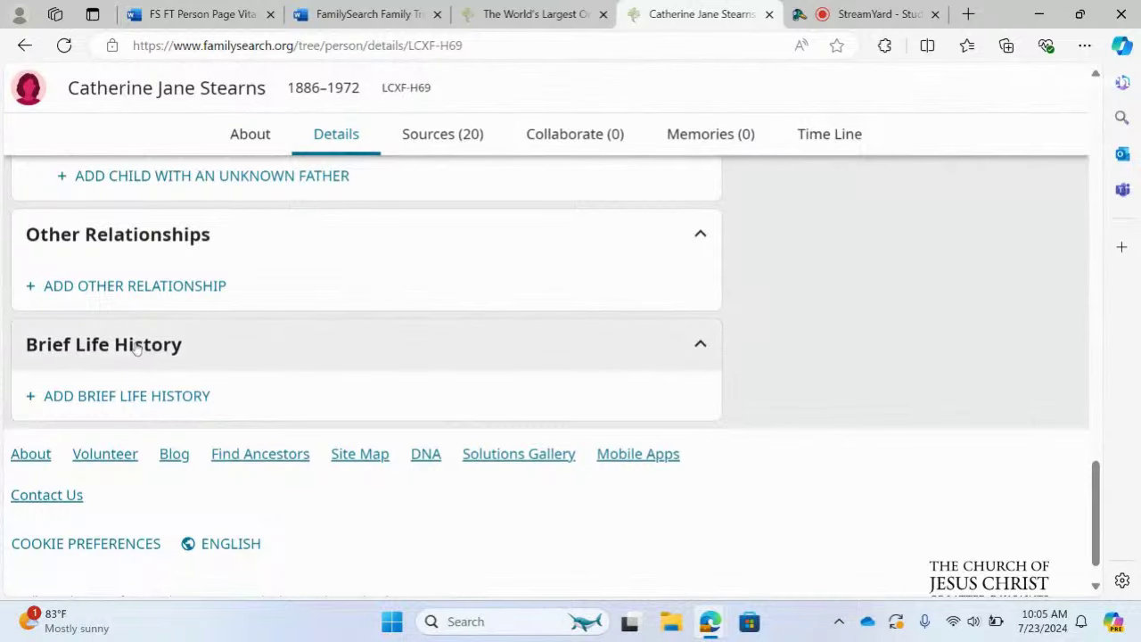
{"action": "left_click", "coordinate": [127, 398]}
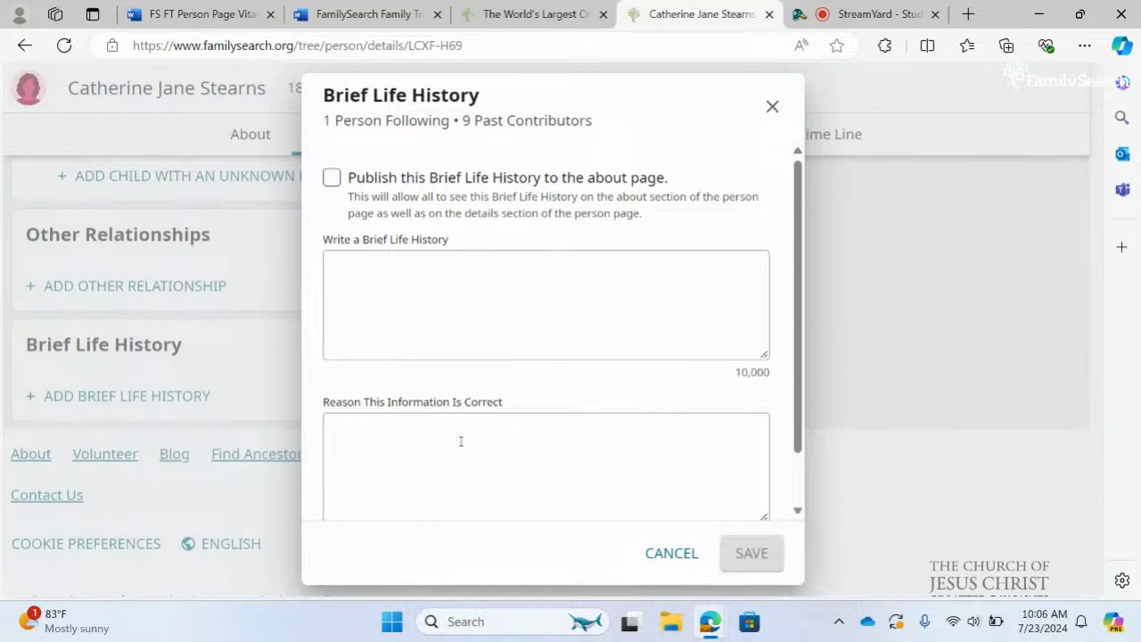
{"action": "left_click", "coordinate": [673, 553]}
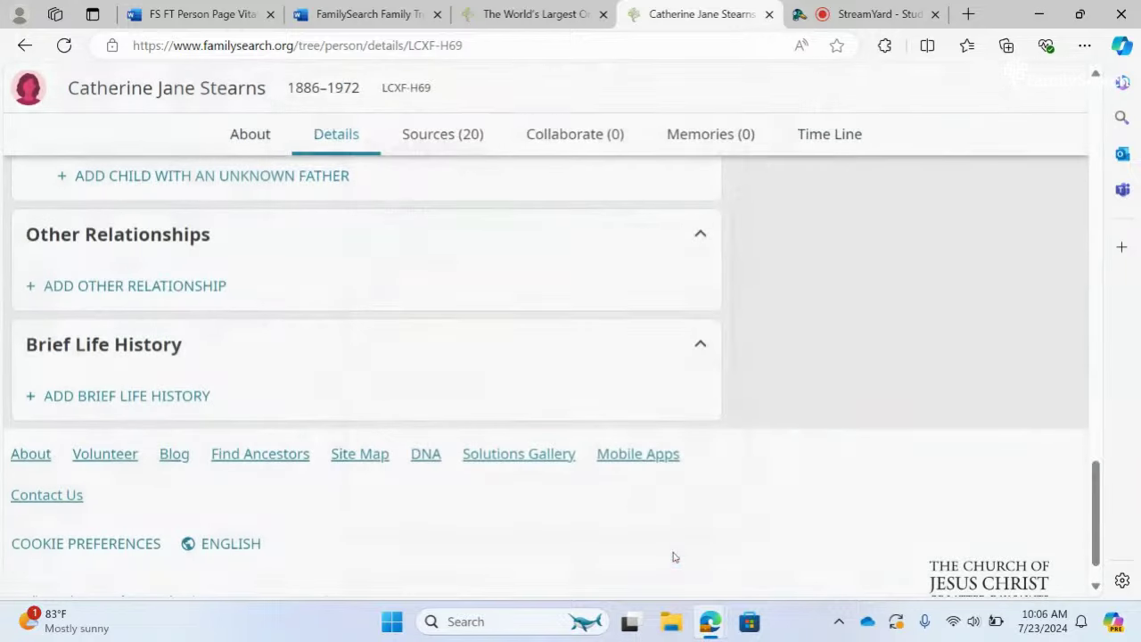
{"action": "left_click", "coordinate": [239, 142]}
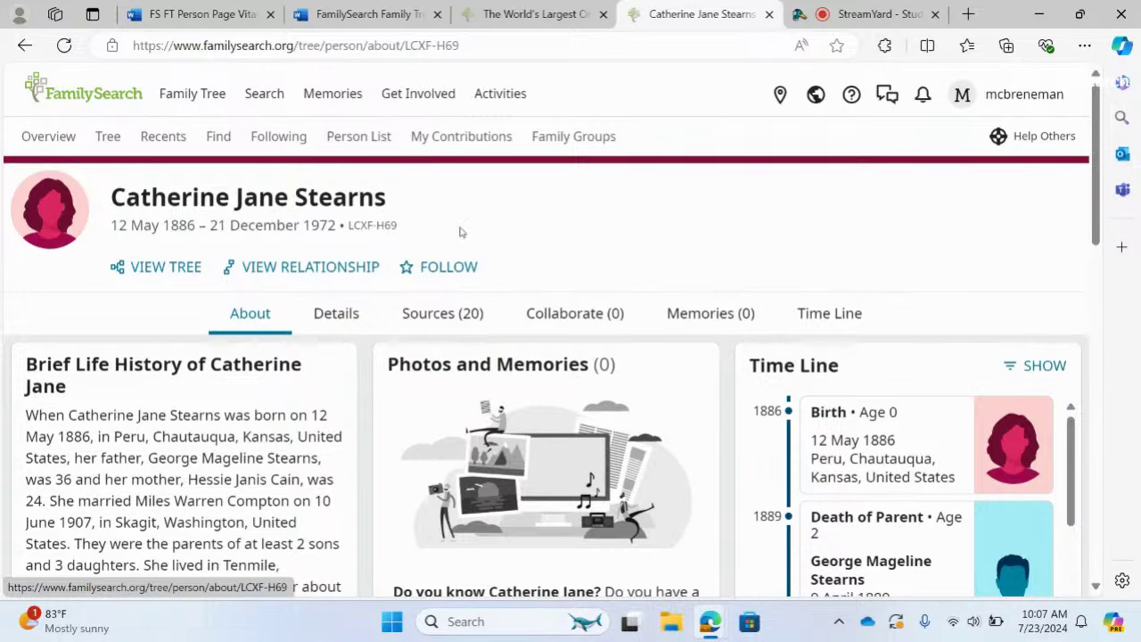
Add an alert note in the Collaborate section titled "Alert Note" with the text "This is an alert note" and save it.
{"action": "left_click", "coordinate": [574, 312]}
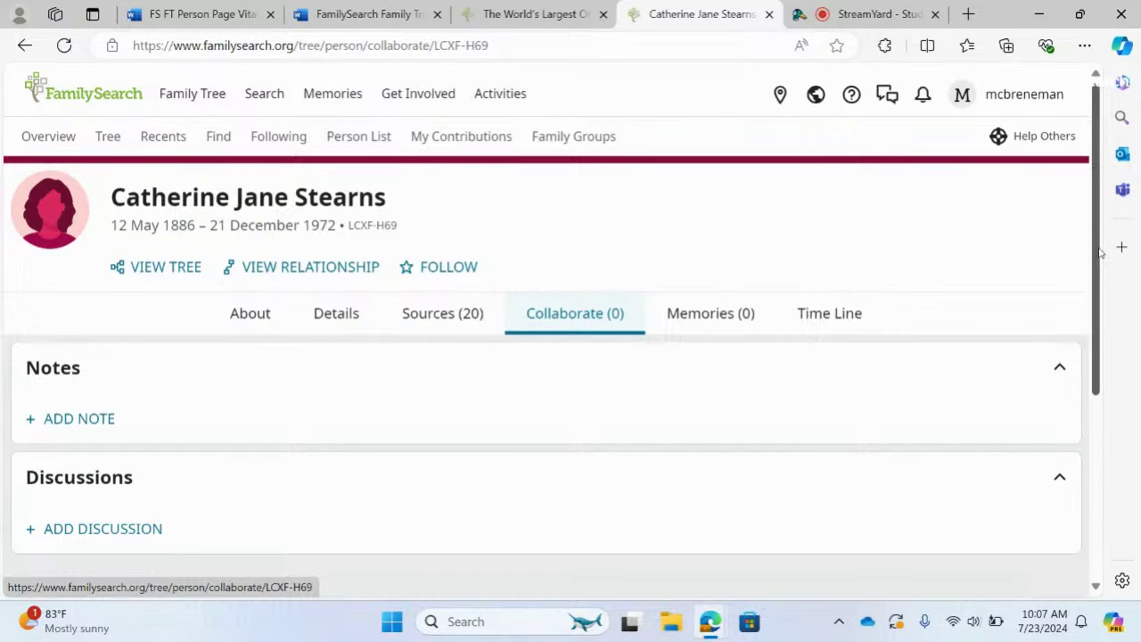
{"action": "left_click_drag", "start_coordinate": [1100, 253], "coordinate": [1096, 310]}
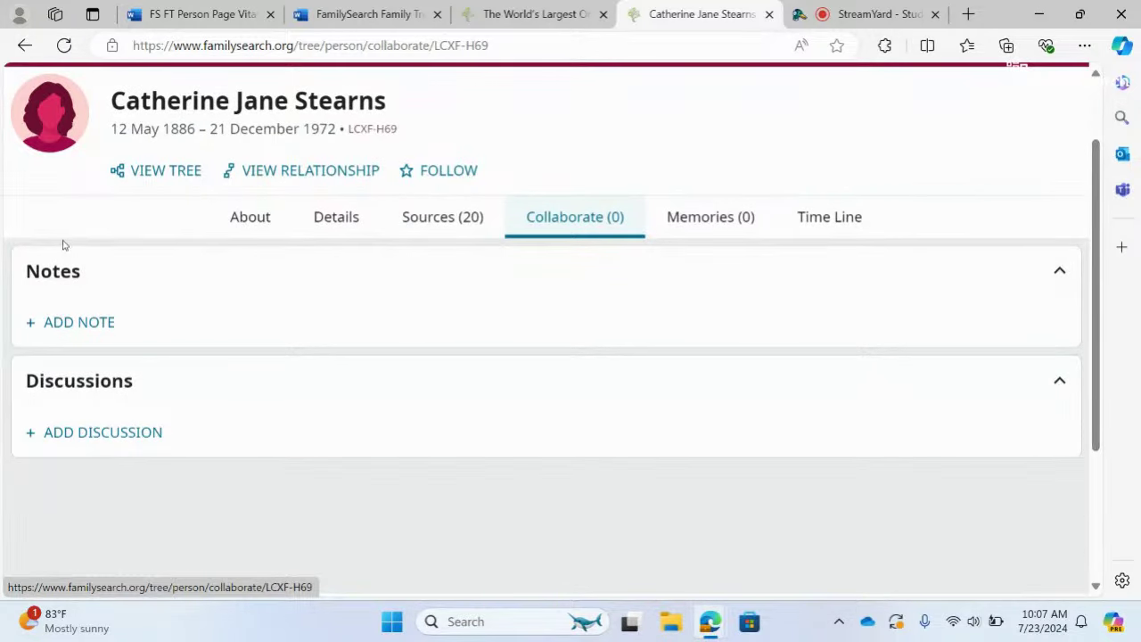
{"action": "left_click", "coordinate": [96, 323]}
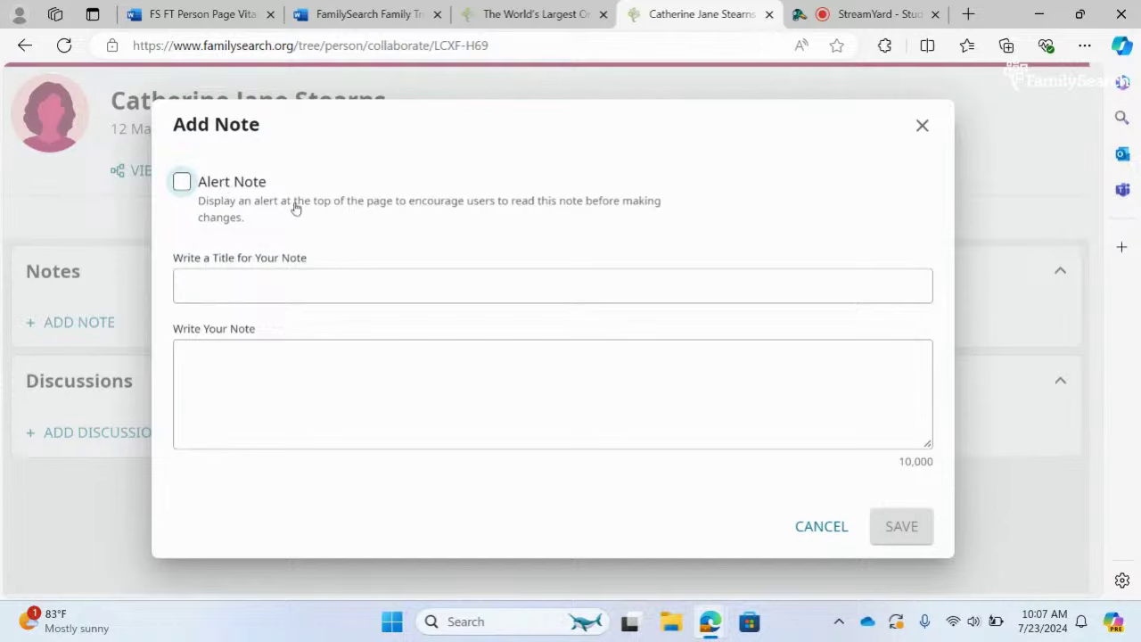
{"action": "left_click", "coordinate": [181, 182]}
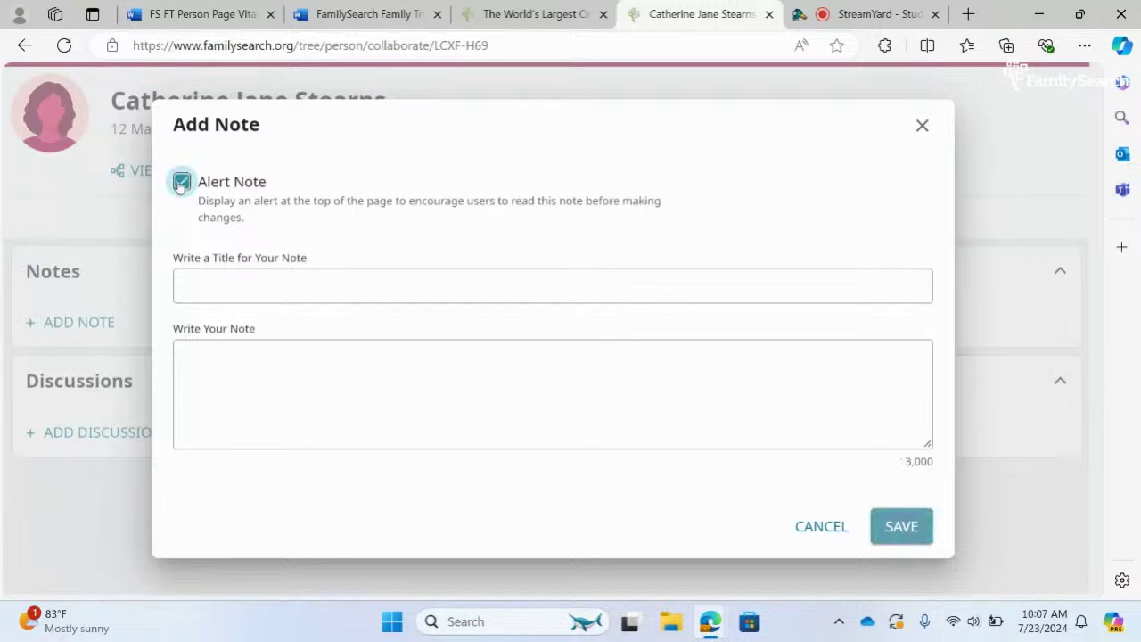
{"action": "left_click", "coordinate": [232, 289]}
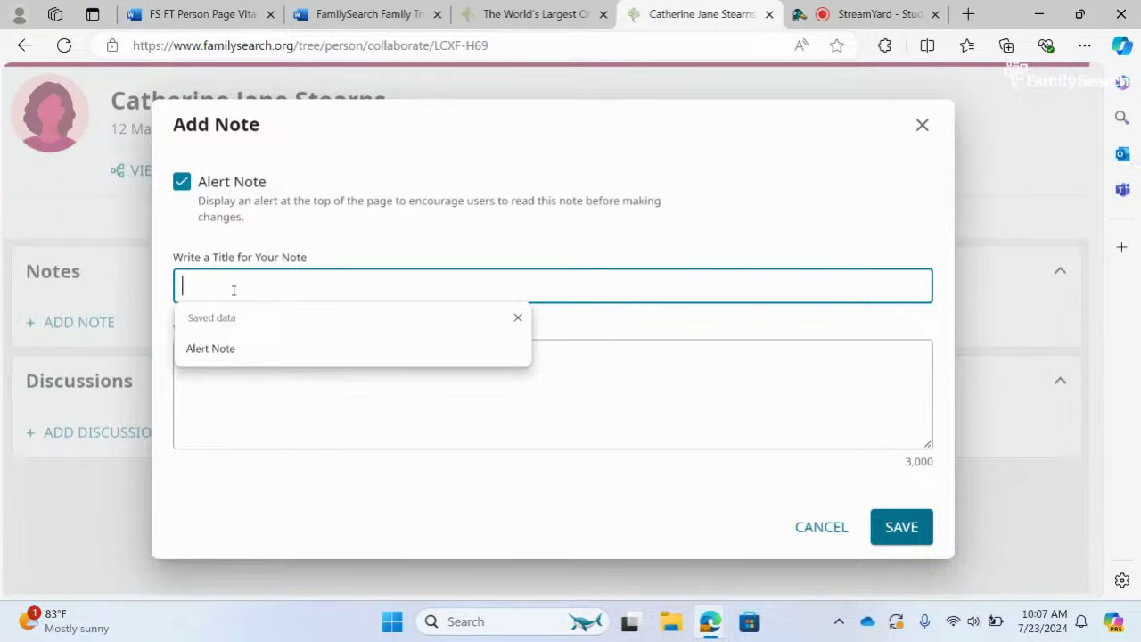
{"action": "type", "text": "Alert Note"}
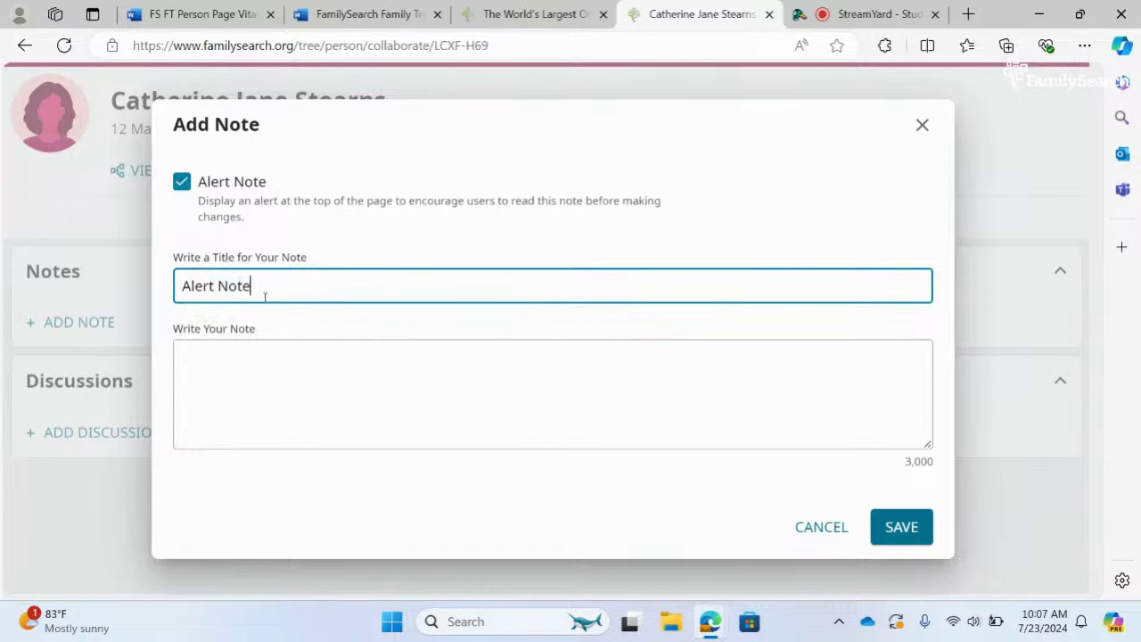
{"action": "key", "text": "Tab"}
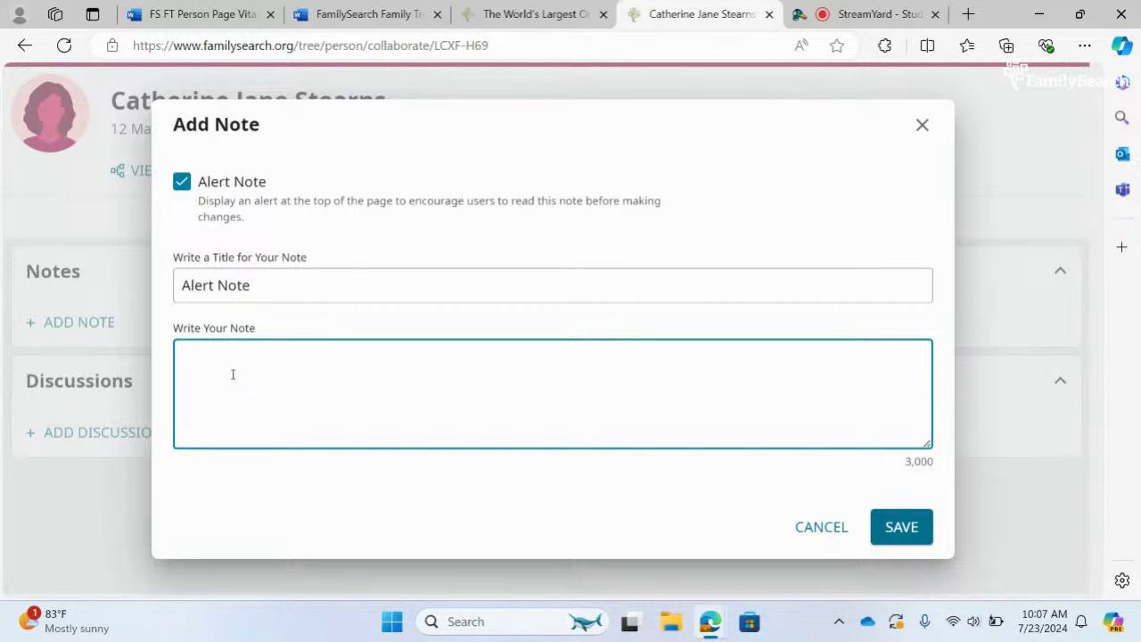
{"action": "type", "text": "This is an alert note"}
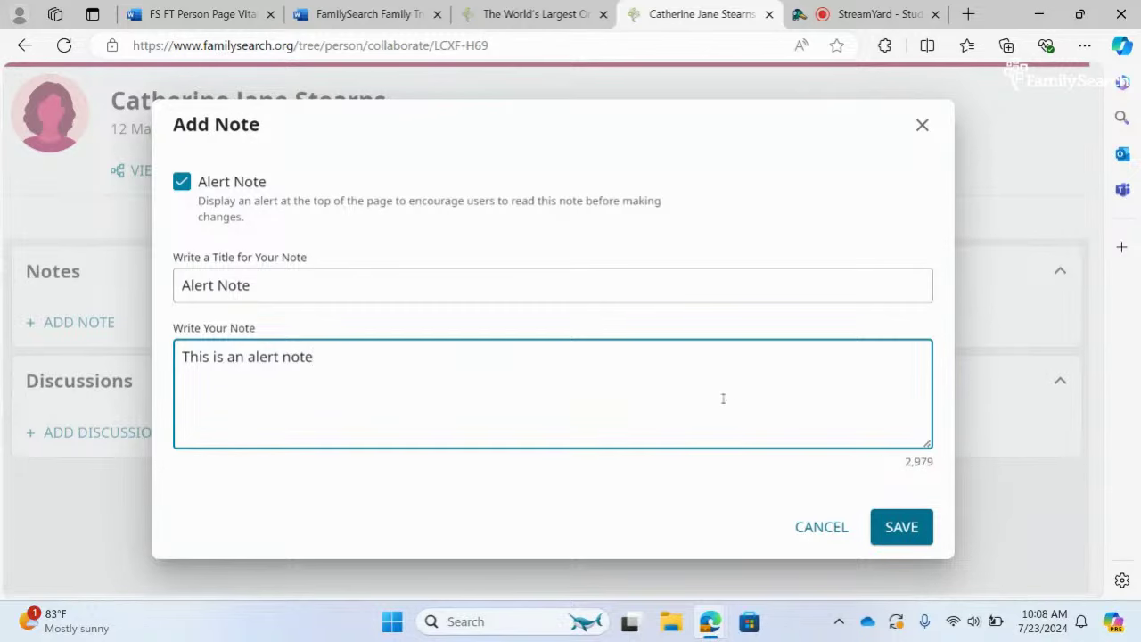
{"action": "left_click", "coordinate": [902, 531]}
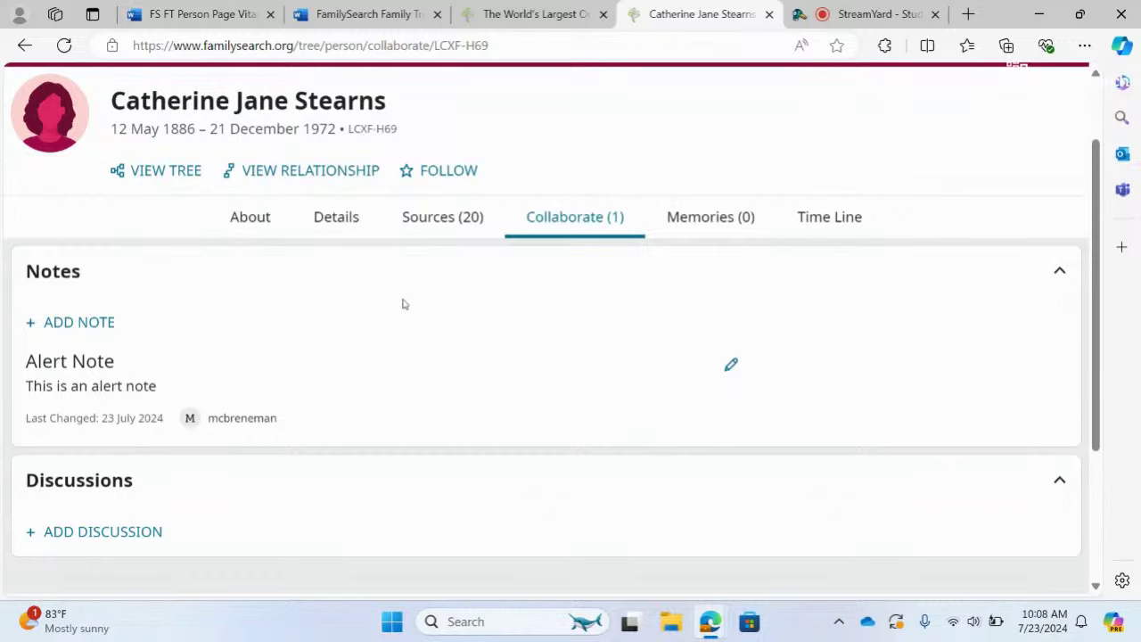
Check the About and Details sections for the alert banner, read the linked alert note, and close it.
{"action": "left_click", "coordinate": [253, 221]}
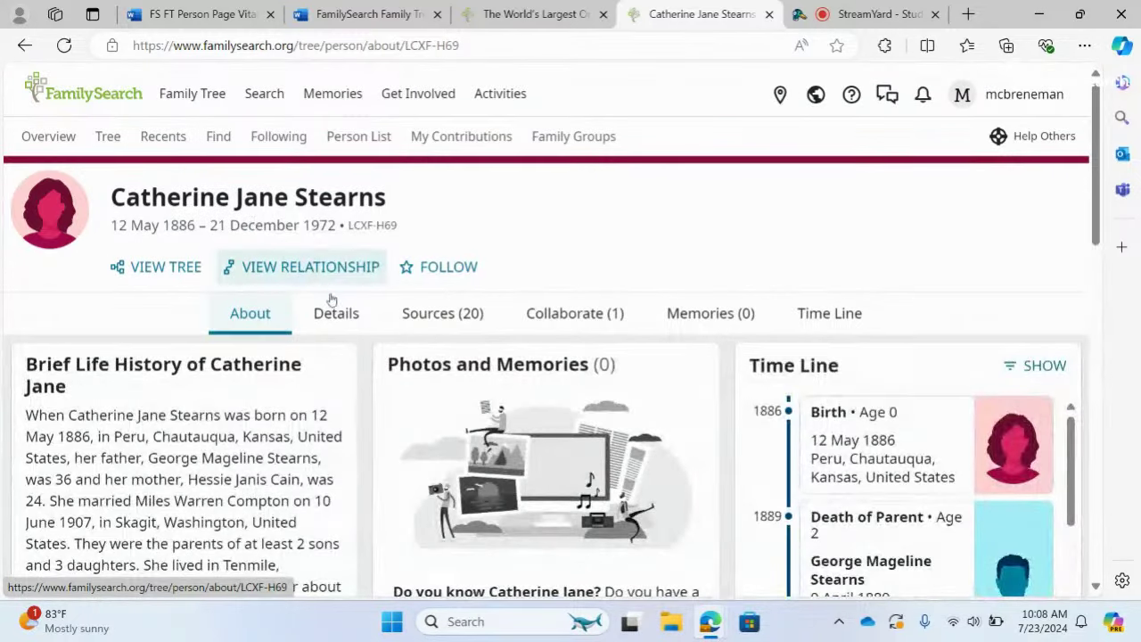
{"action": "left_click", "coordinate": [340, 314]}
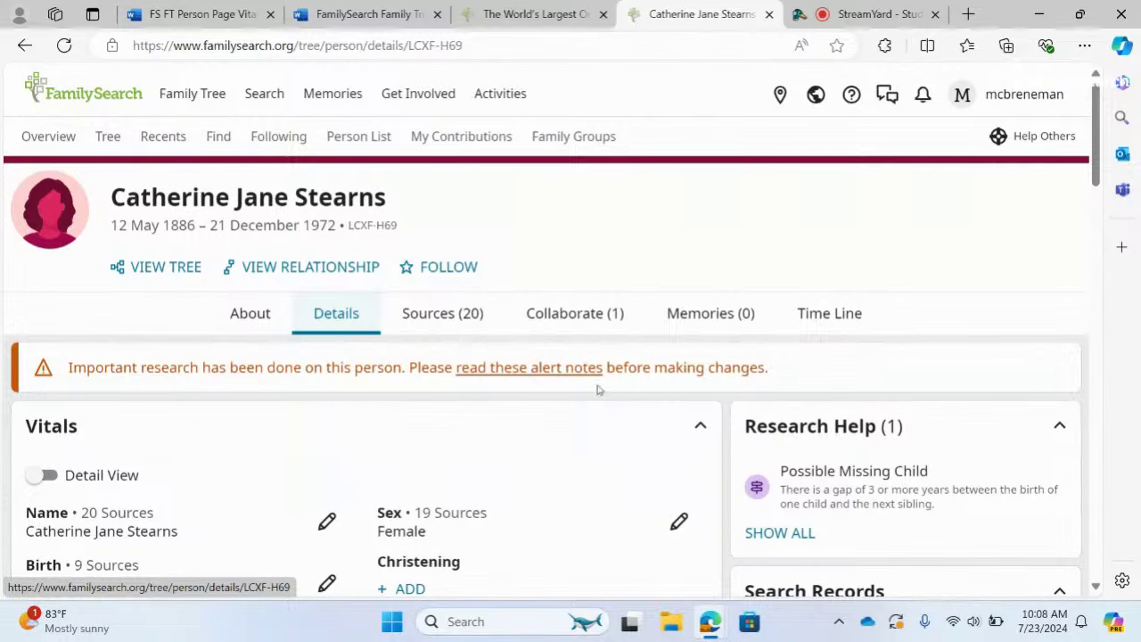
{"action": "left_click", "coordinate": [499, 377]}
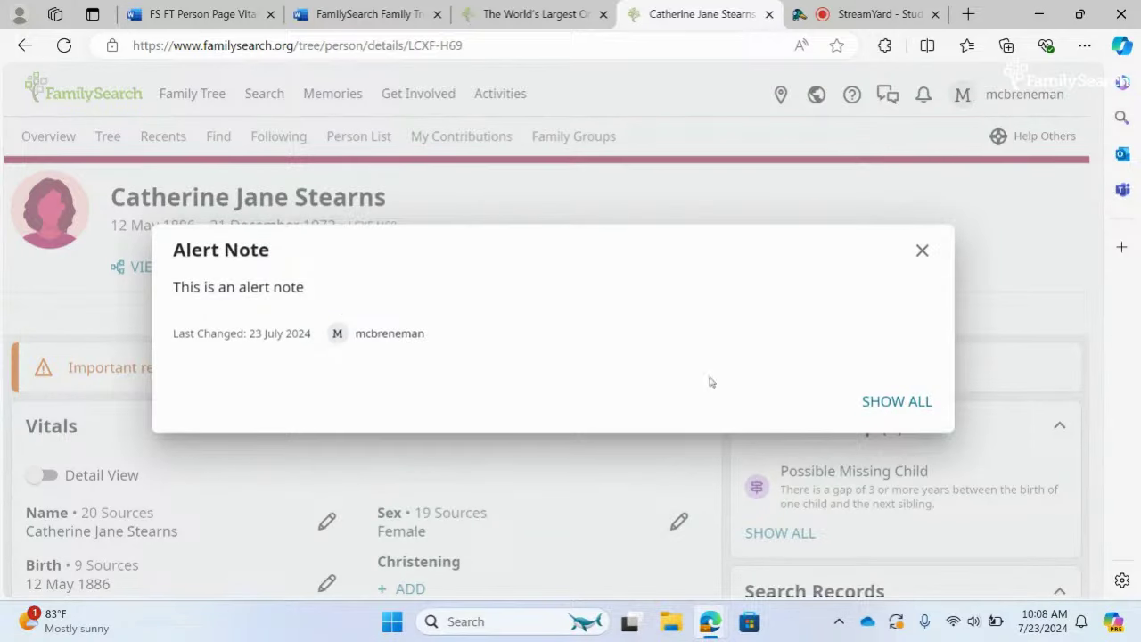
{"action": "left_click", "coordinate": [923, 251]}
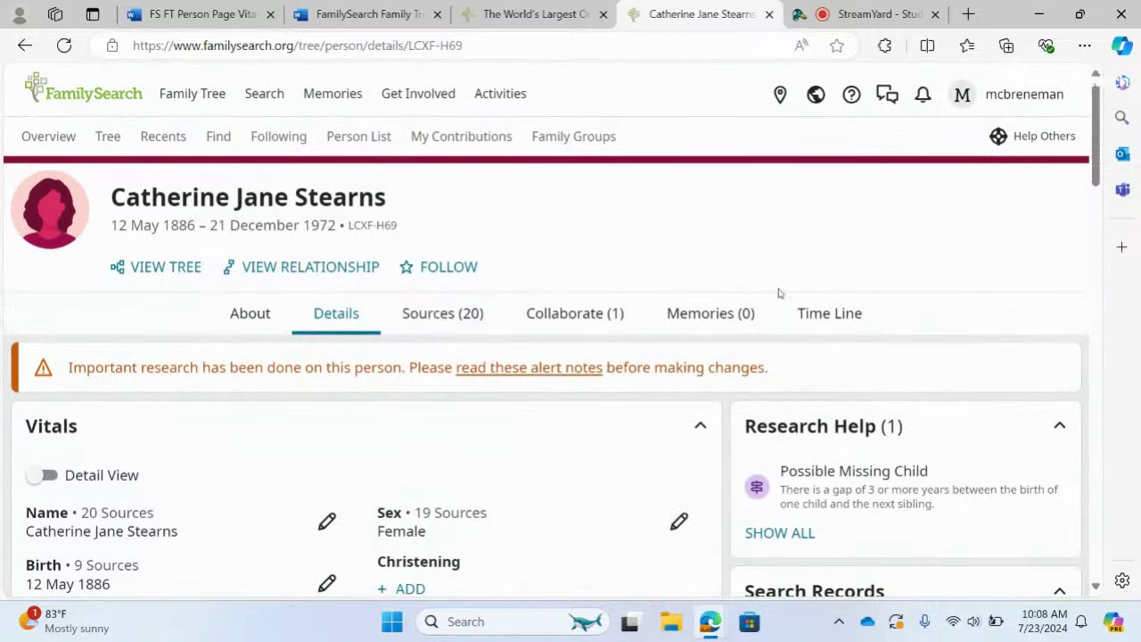
Delete the alert note from the Collaborate section without giving a reason.
{"action": "left_click", "coordinate": [581, 315]}
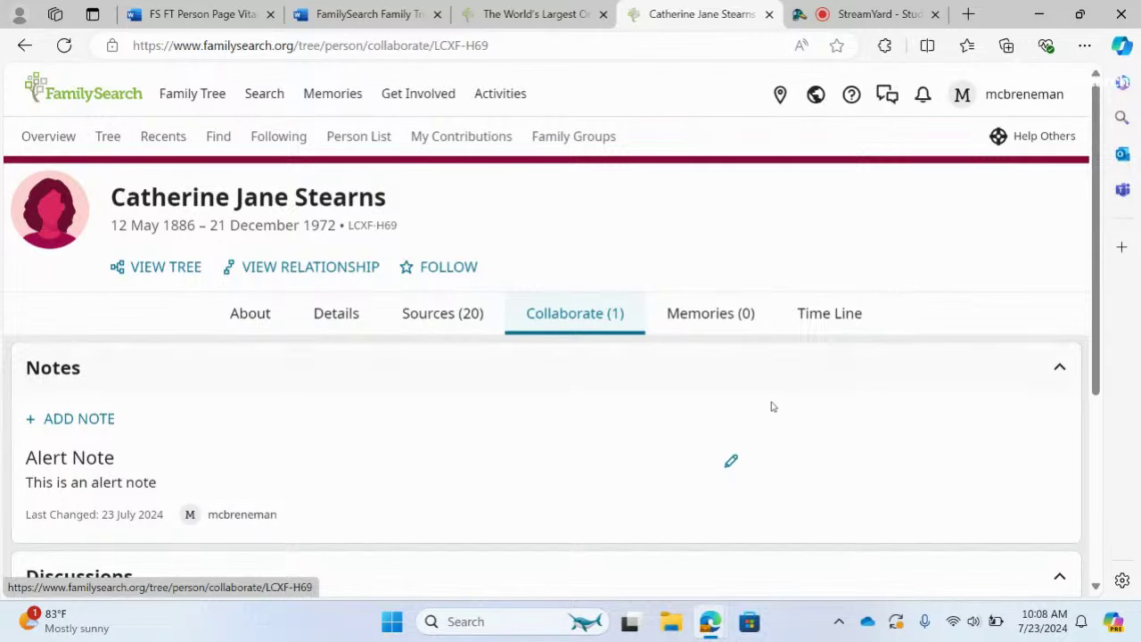
{"action": "left_click", "coordinate": [731, 461]}
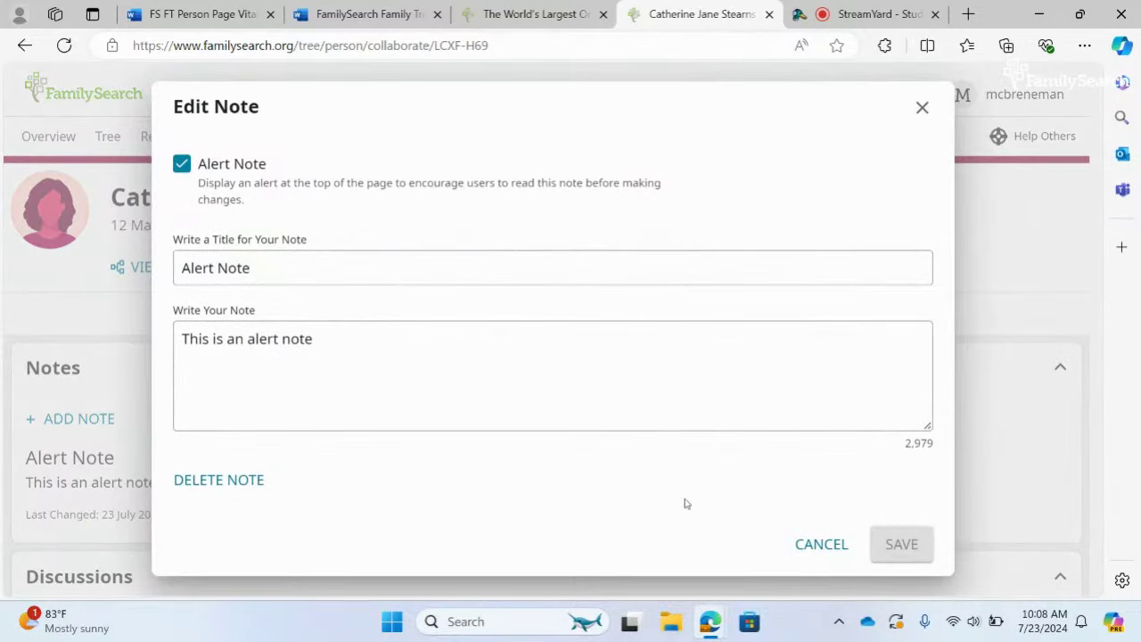
{"action": "left_click", "coordinate": [214, 483]}
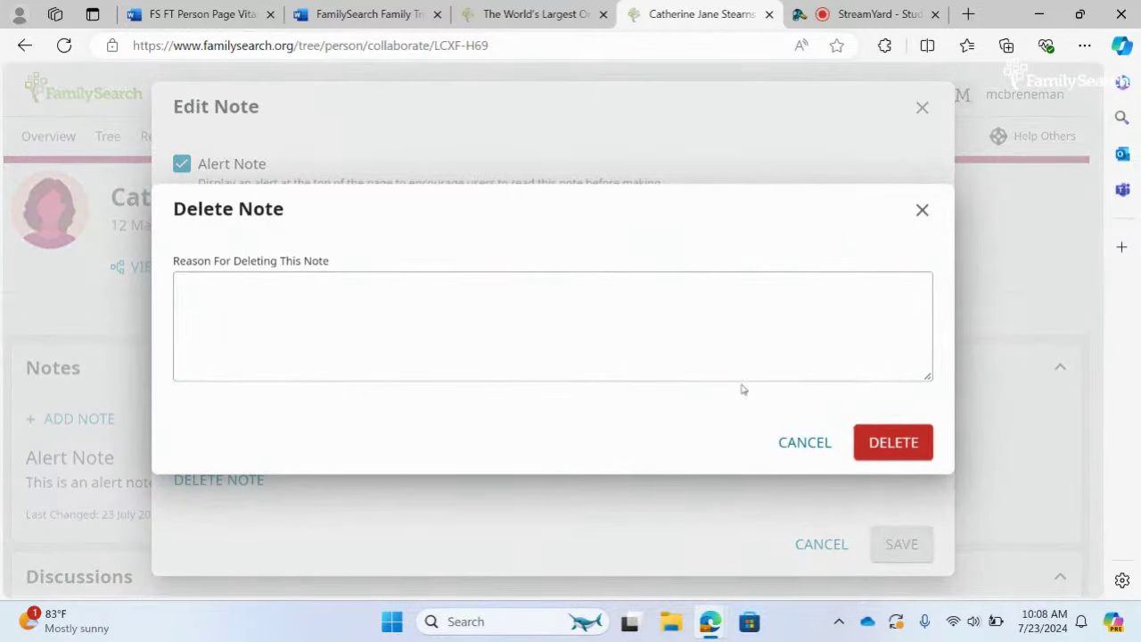
{"action": "left_click", "coordinate": [880, 443]}
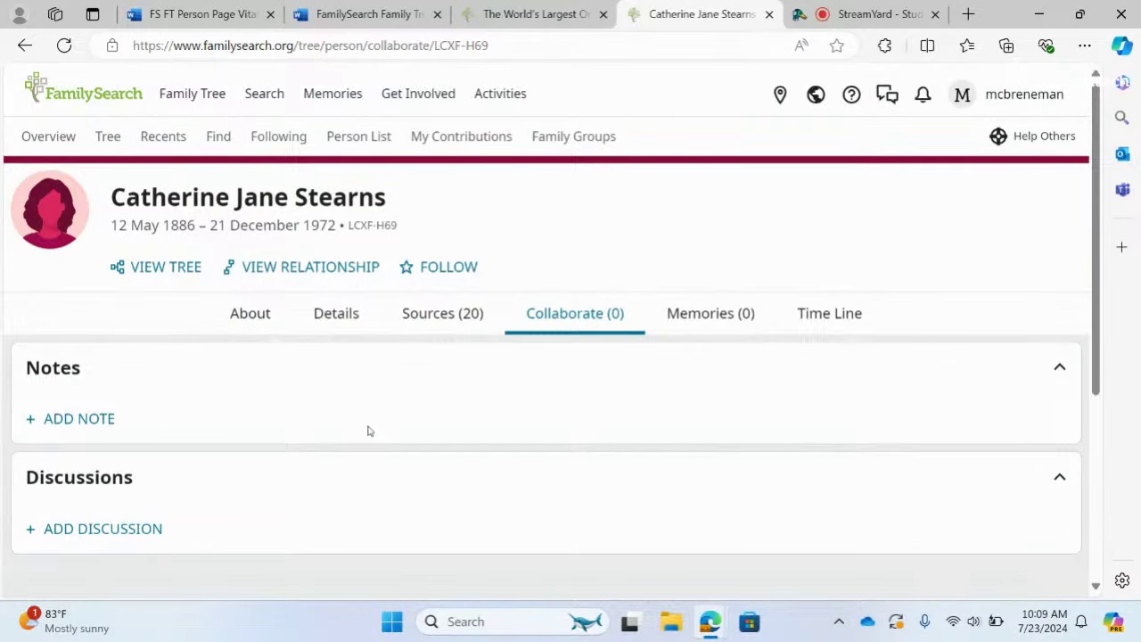
Examine the About section's life history, time line, sources, spouse and children, parents and siblings, and name meaning.
{"action": "left_click", "coordinate": [244, 318]}
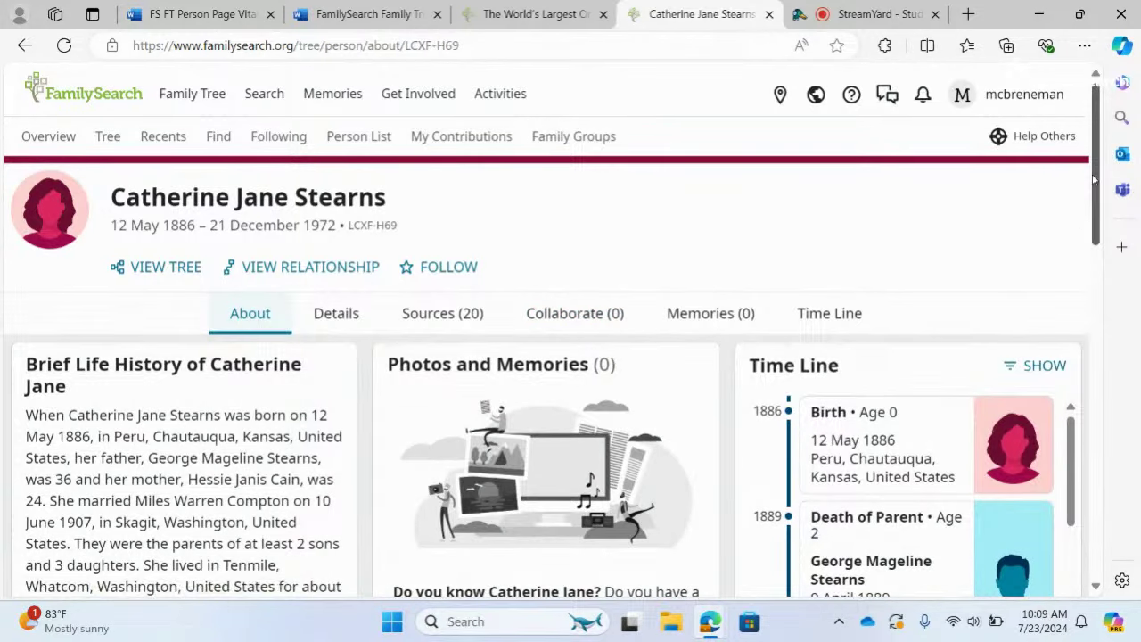
{"action": "left_click_drag", "start_coordinate": [1094, 181], "coordinate": [1097, 253]}
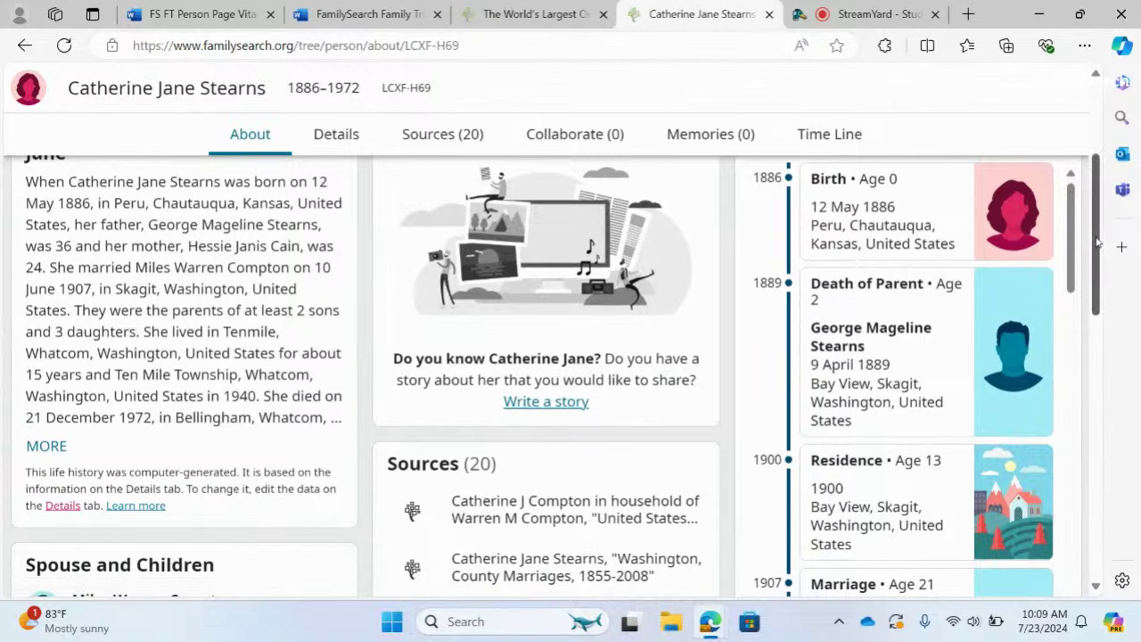
{"action": "scroll", "coordinate": [1097, 241], "scroll_direction": "up", "scroll_amount": 1}
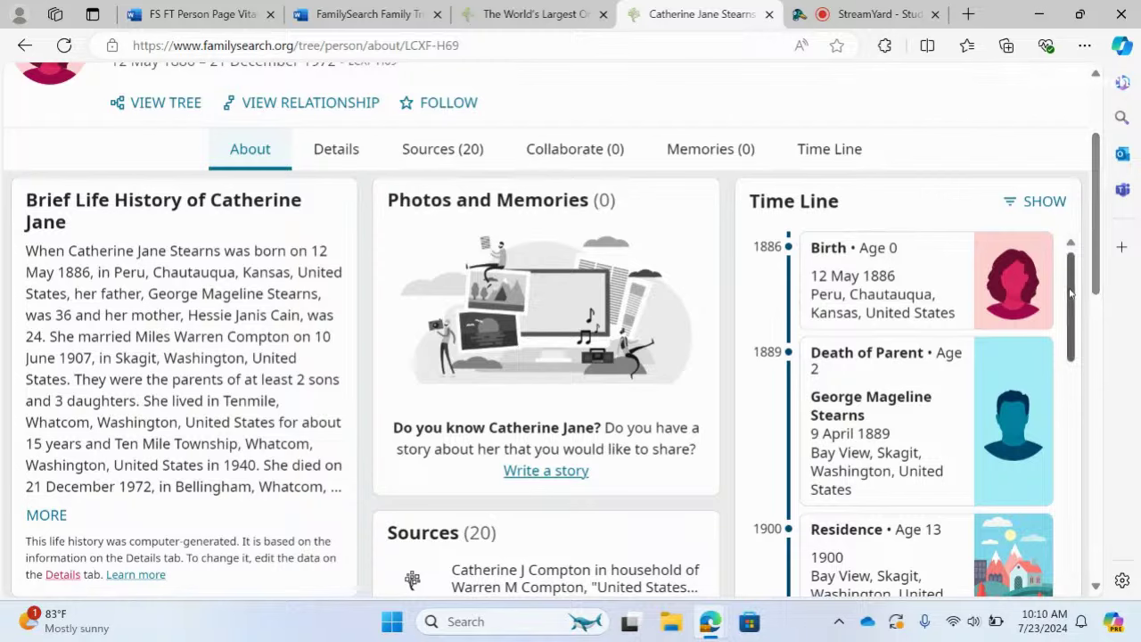
{"action": "scroll", "coordinate": [1070, 294], "scroll_direction": "down", "scroll_amount": 2}
{"action": "scroll", "coordinate": [1075, 286], "scroll_direction": "up", "scroll_amount": 2}
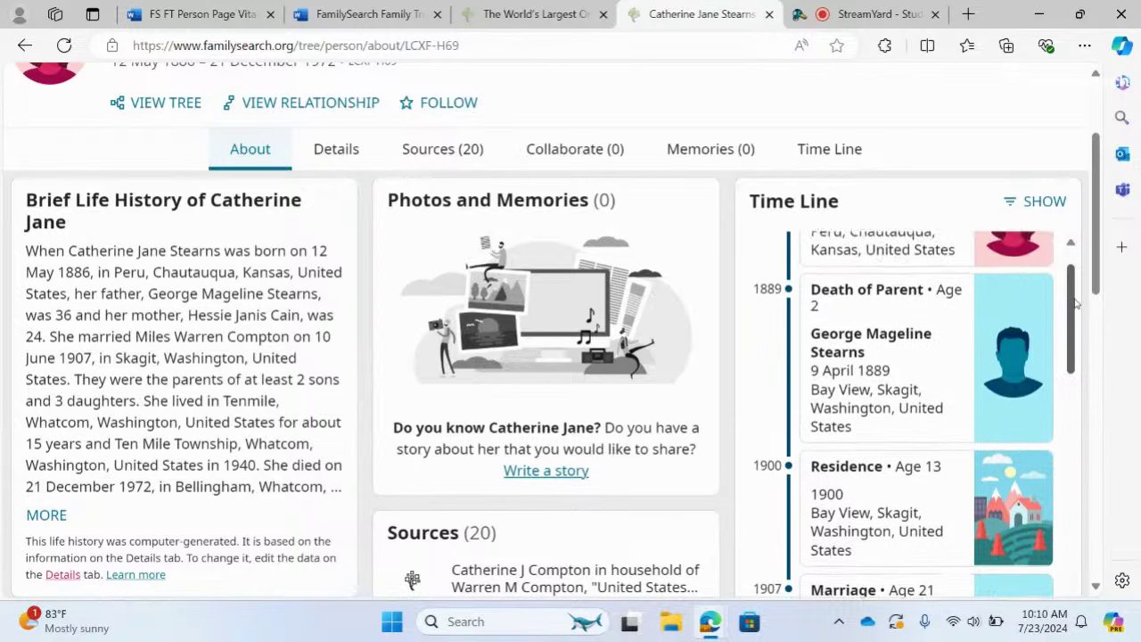
{"action": "scroll", "coordinate": [1074, 312], "scroll_direction": "down", "scroll_amount": 3}
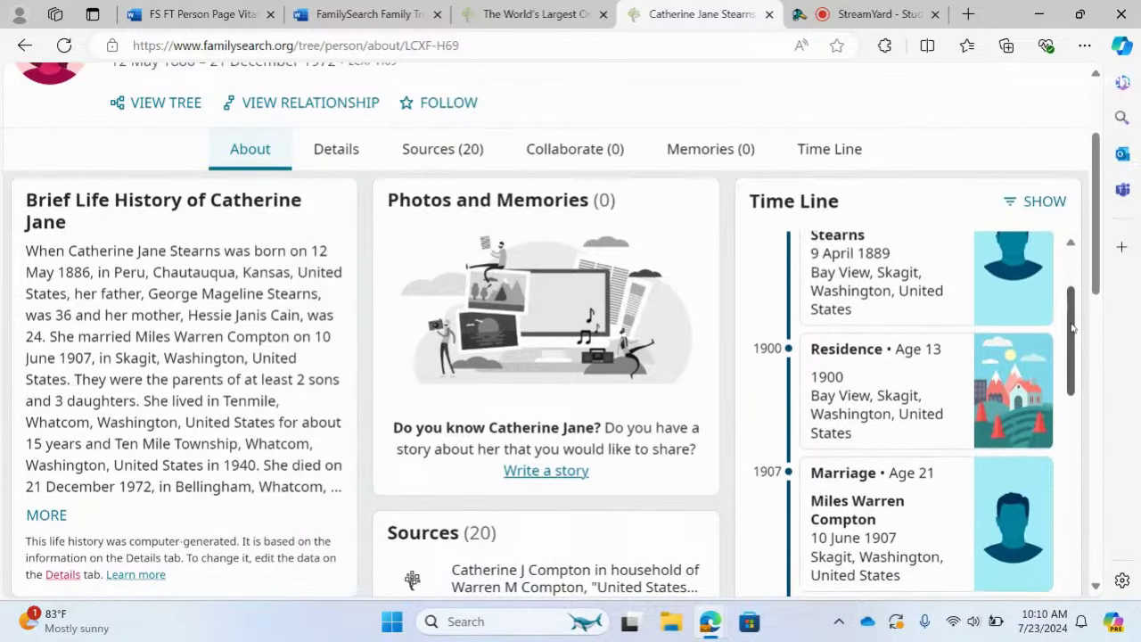
{"action": "left_click_drag", "start_coordinate": [1073, 330], "coordinate": [1062, 531]}
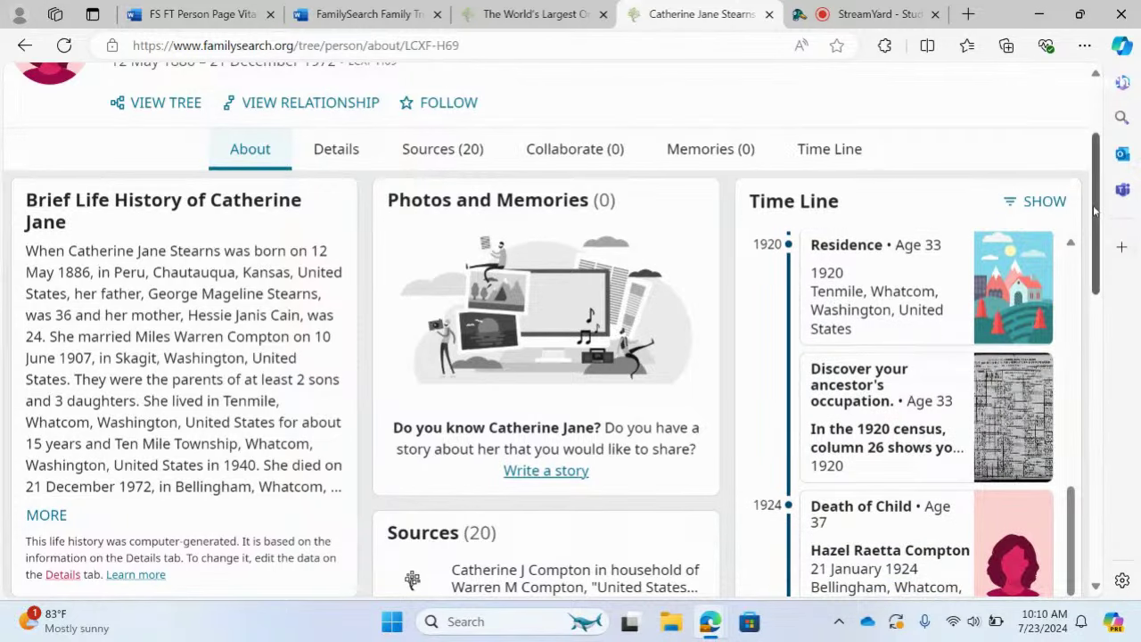
{"action": "left_click_drag", "start_coordinate": [1095, 210], "coordinate": [1086, 305]}
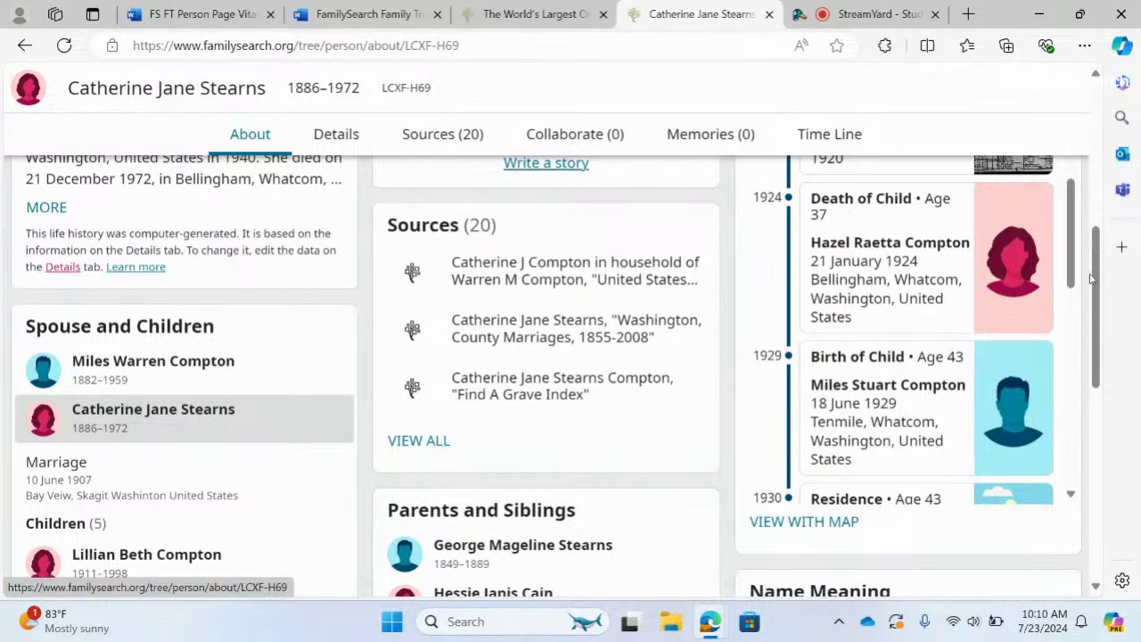
{"action": "left_click_drag", "start_coordinate": [1094, 280], "coordinate": [1093, 398]}
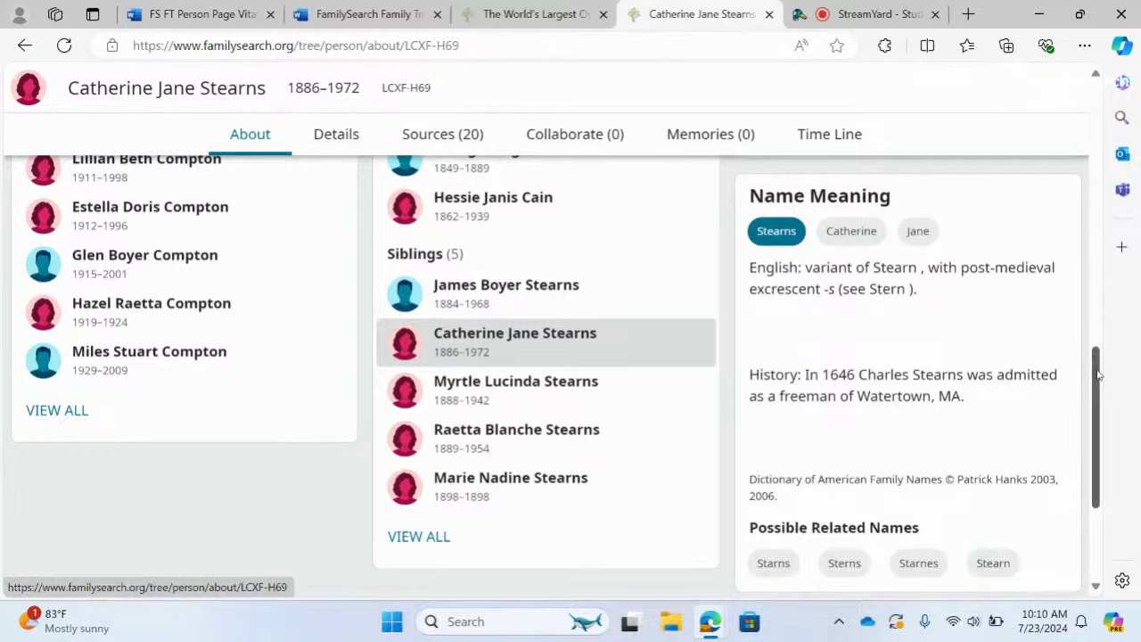
{"action": "left_click_drag", "start_coordinate": [1098, 378], "coordinate": [1064, 105]}
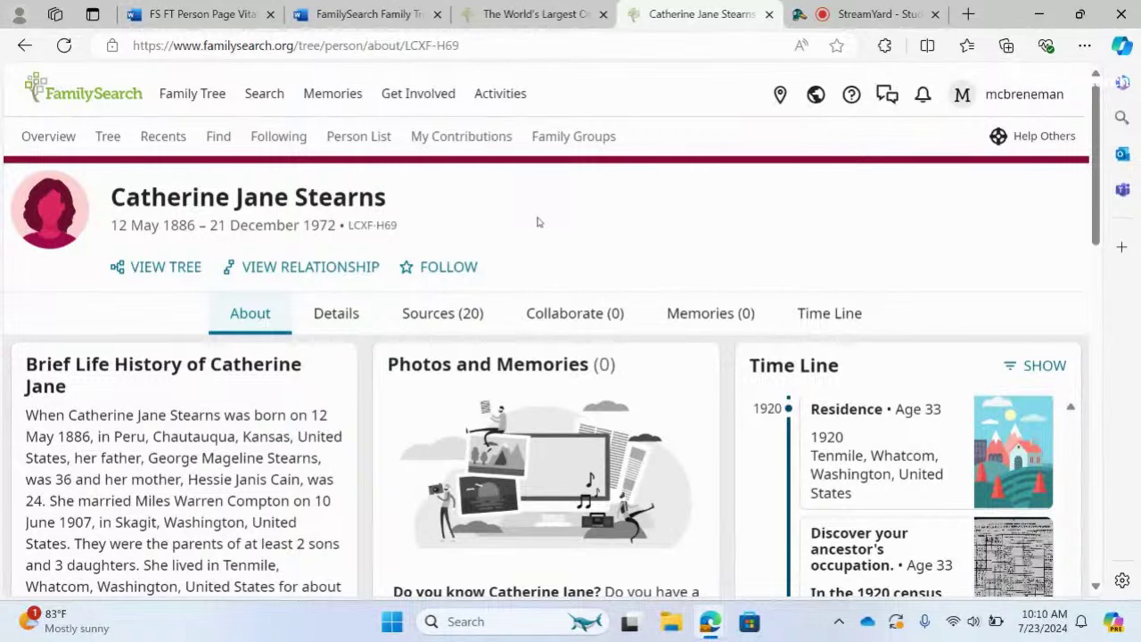
Open the Details section, review the edit form for the ancestor's name with its sources and change record, and close it without changes.
{"action": "left_click", "coordinate": [329, 320]}
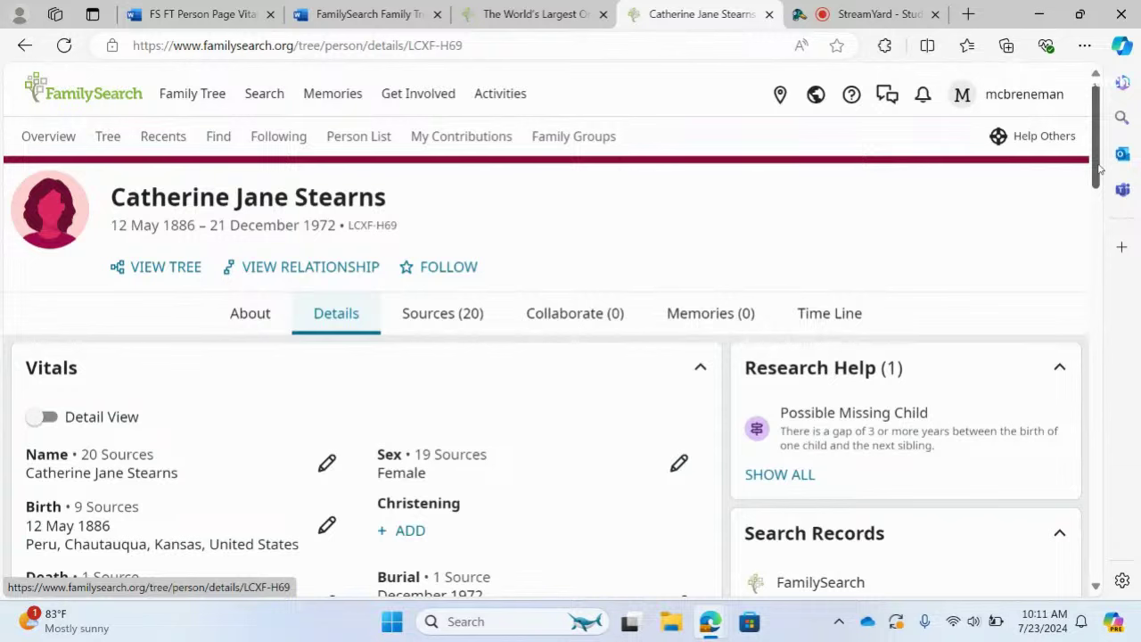
{"action": "scroll", "coordinate": [1101, 170], "scroll_direction": "down", "scroll_amount": 2}
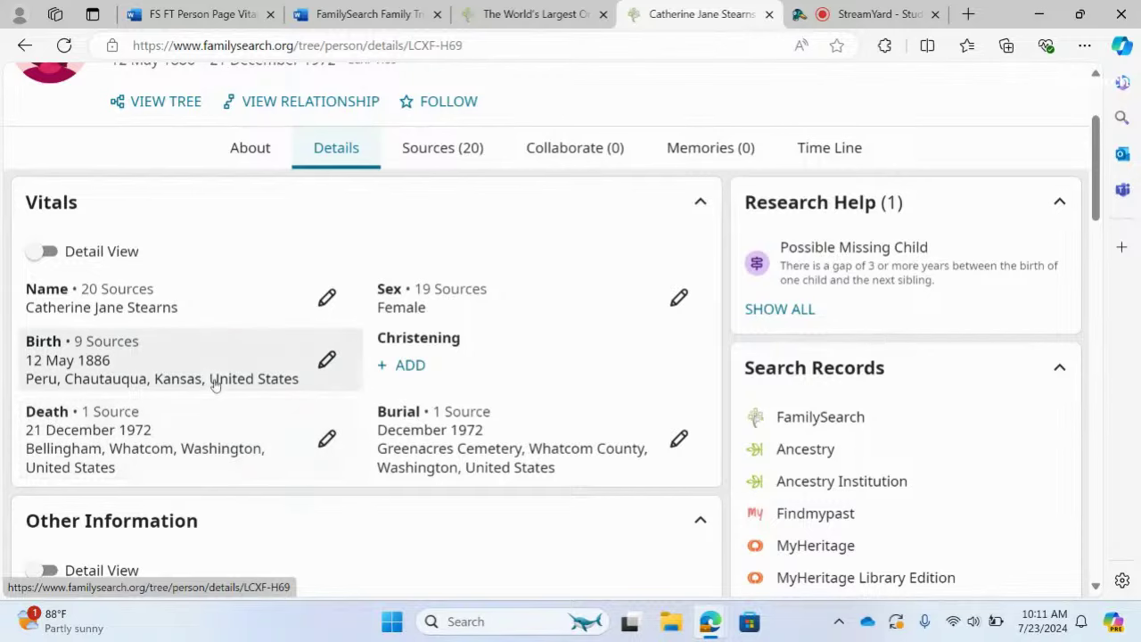
{"action": "left_click", "coordinate": [326, 299]}
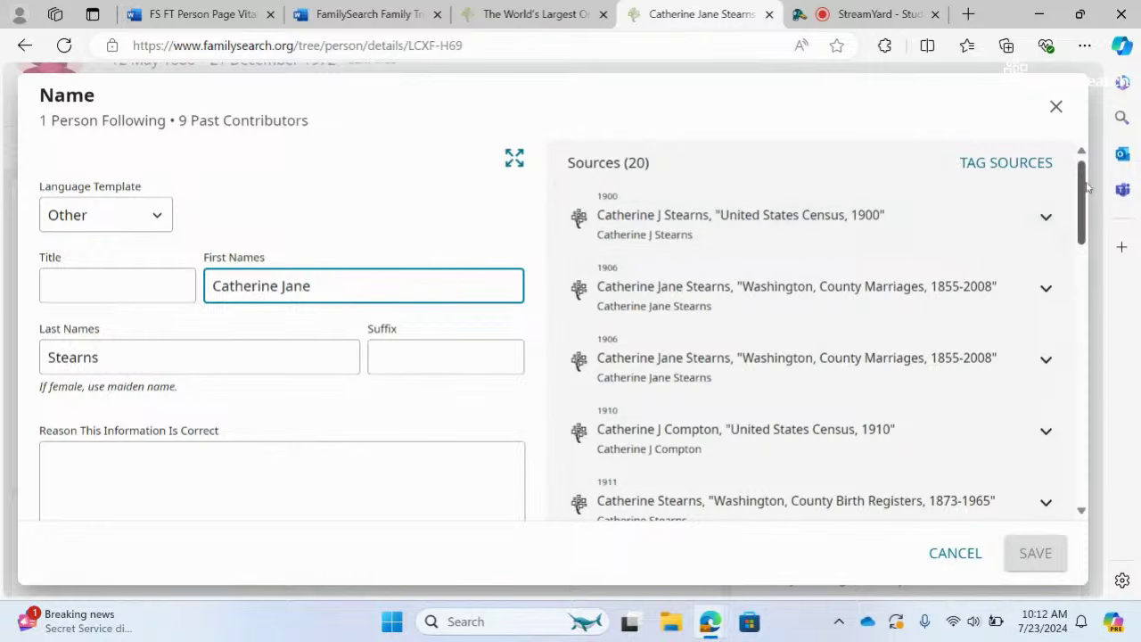
{"action": "left_click_drag", "start_coordinate": [1088, 187], "coordinate": [1079, 243]}
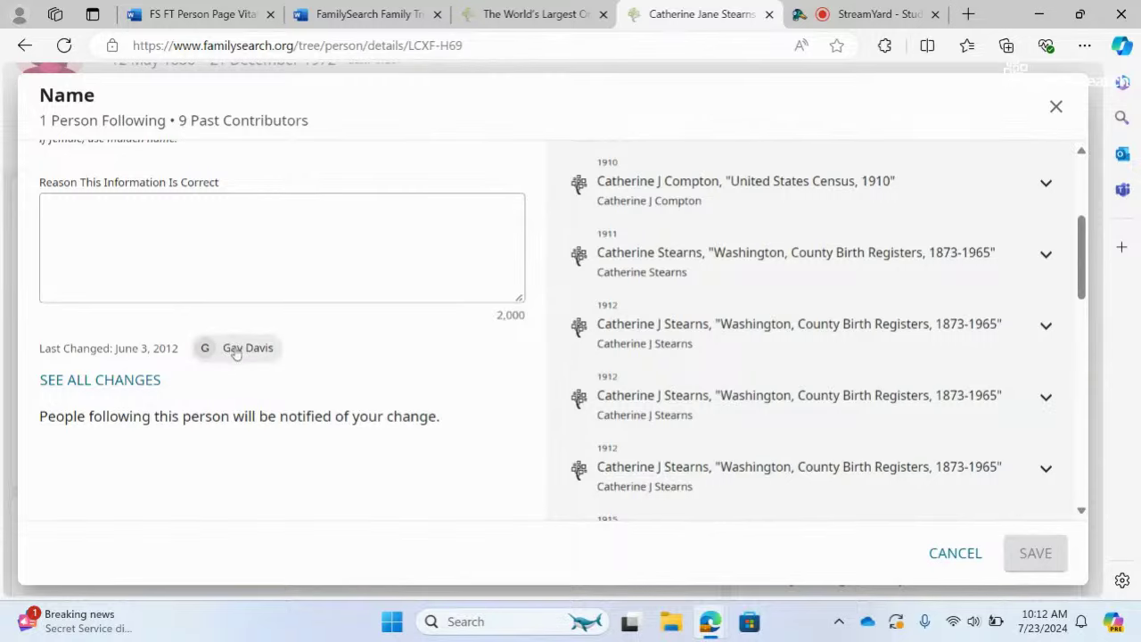
{"action": "left_click_drag", "start_coordinate": [1077, 267], "coordinate": [1047, 186]}
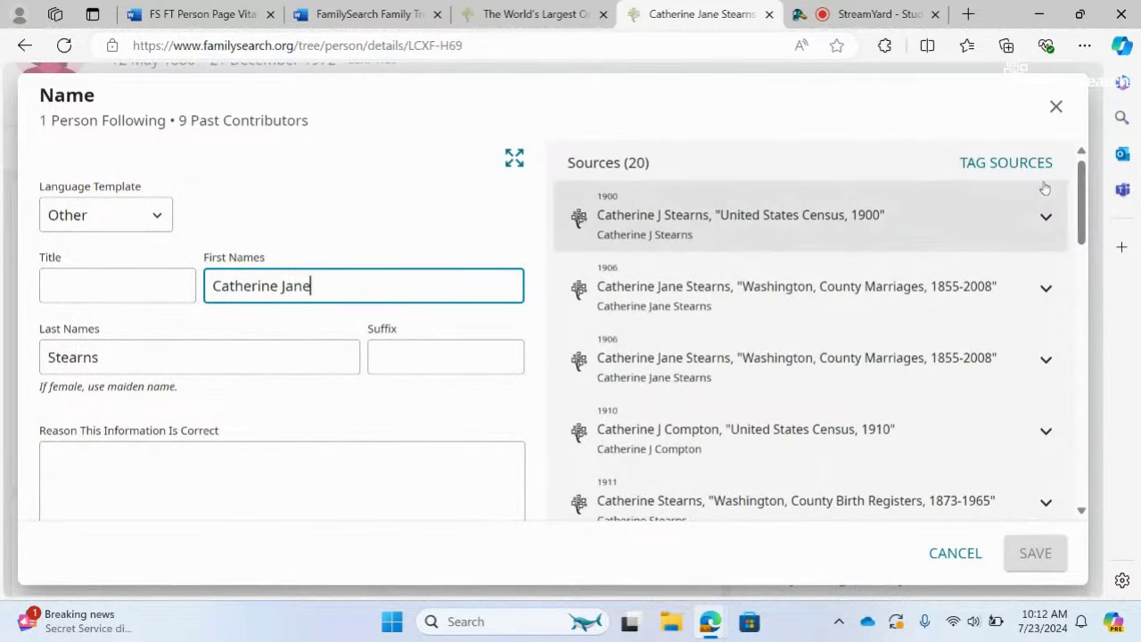
{"action": "left_click", "coordinate": [1057, 108]}
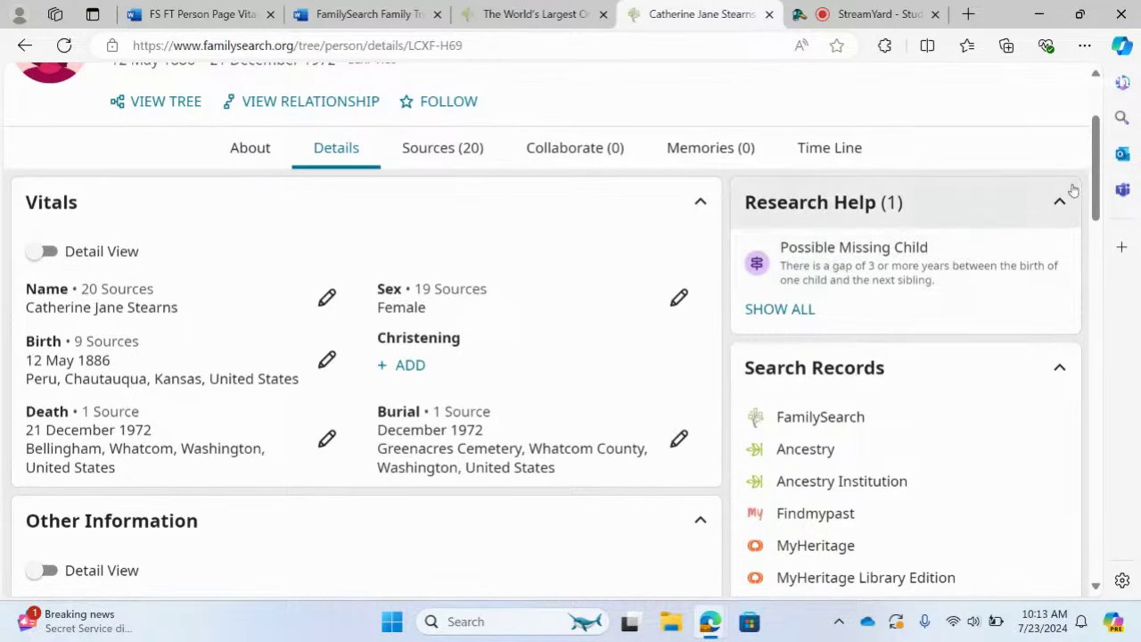
Examine the Details section's other information, events, facts, family members, record searches, latest changes, tools, other relationships and brief life history.
{"action": "left_click_drag", "start_coordinate": [1099, 182], "coordinate": [1099, 214]}
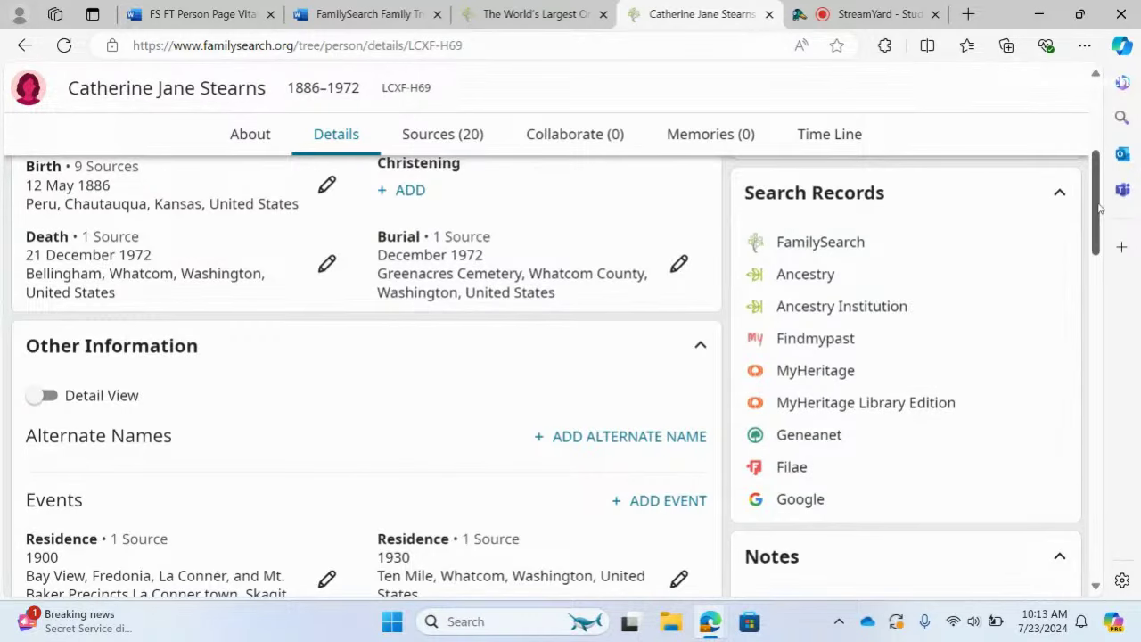
{"action": "left_click_drag", "start_coordinate": [1100, 207], "coordinate": [1101, 239]}
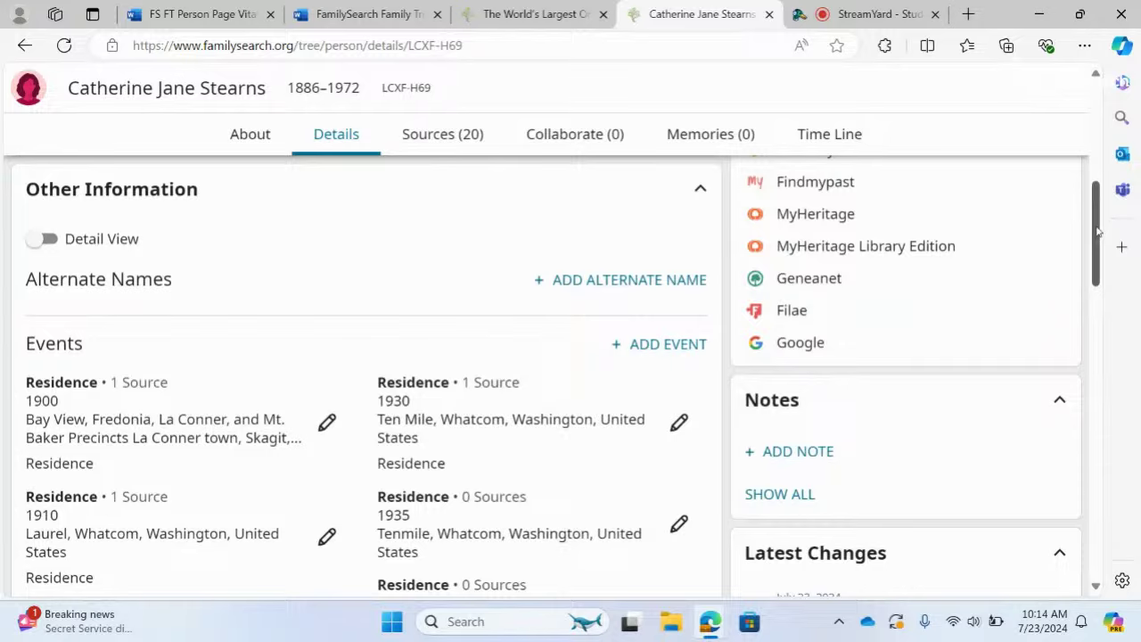
{"action": "scroll", "coordinate": [1098, 232], "scroll_direction": "down", "scroll_amount": 2}
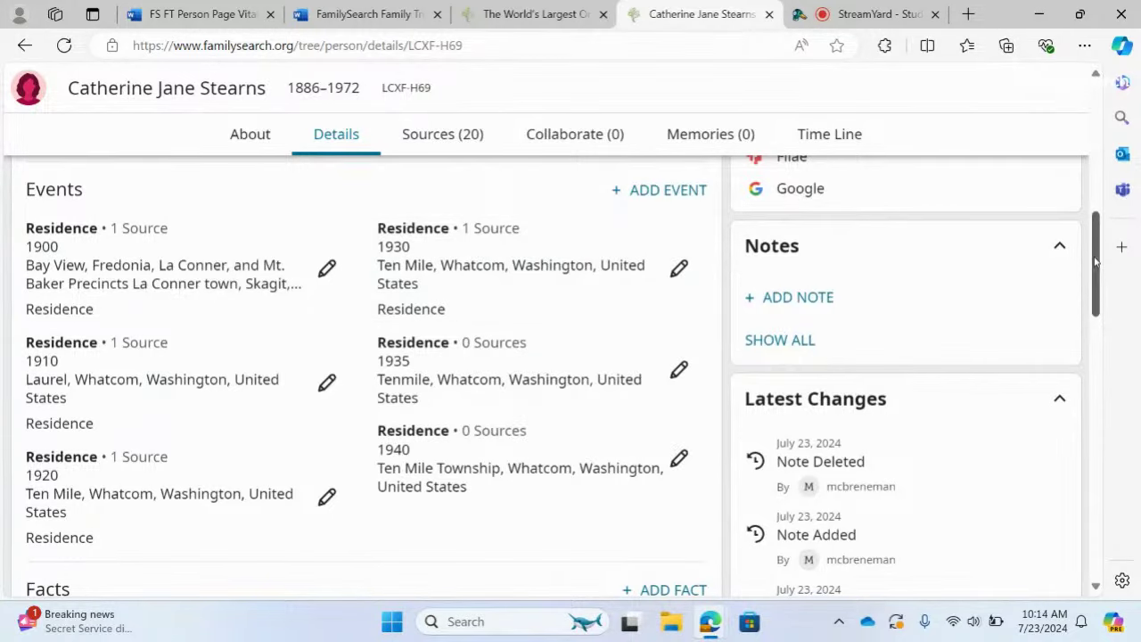
{"action": "left_click_drag", "start_coordinate": [1096, 261], "coordinate": [1094, 304]}
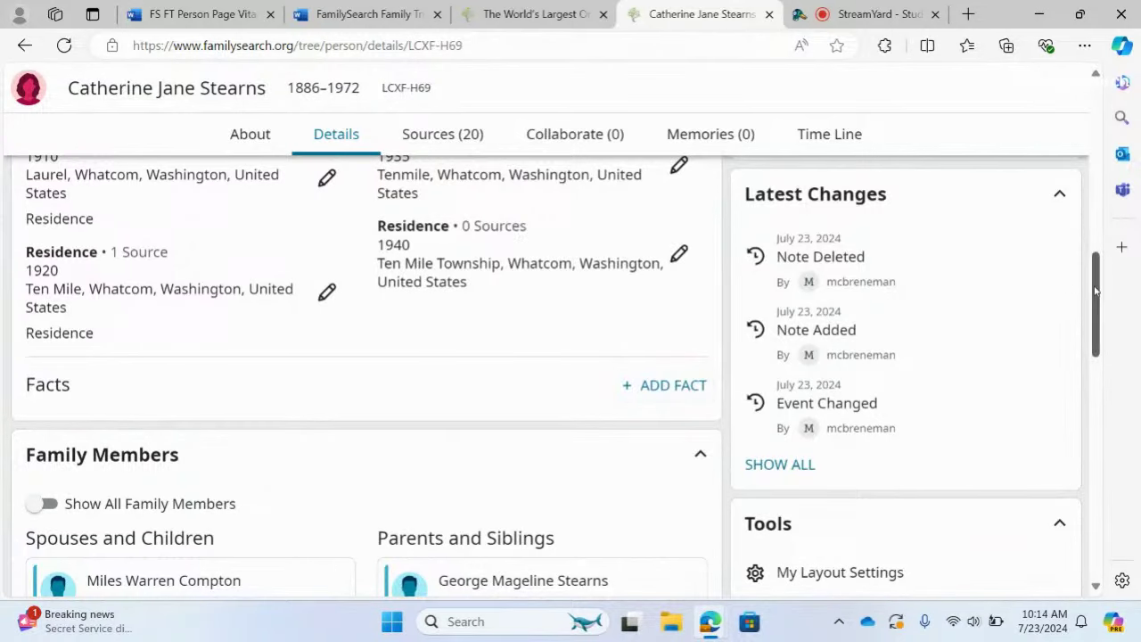
{"action": "left_click_drag", "start_coordinate": [1095, 290], "coordinate": [1104, 354]}
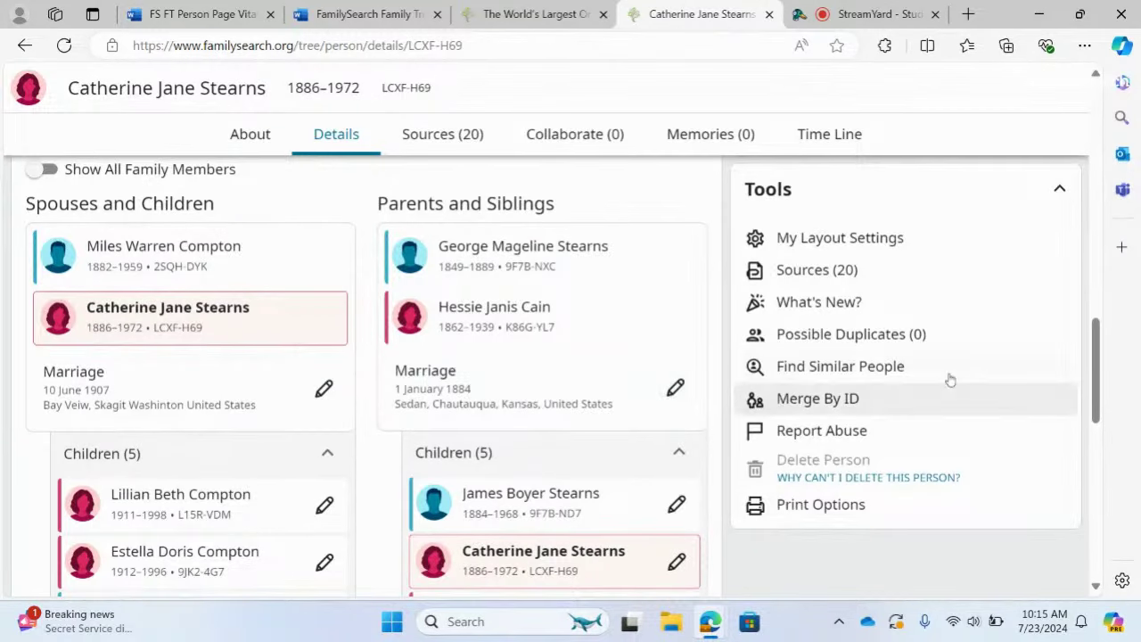
{"action": "left_click_drag", "start_coordinate": [1082, 371], "coordinate": [1076, 478]}
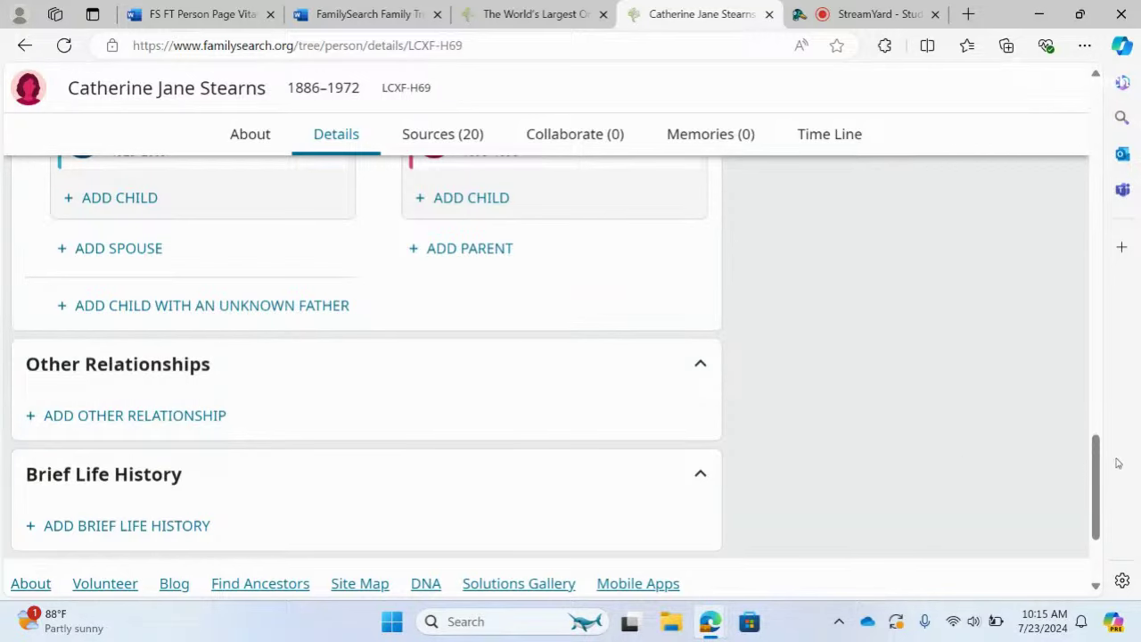
Open the 1900 residence under Events for editing.
{"action": "left_click_drag", "start_coordinate": [1097, 467], "coordinate": [1078, 242]}
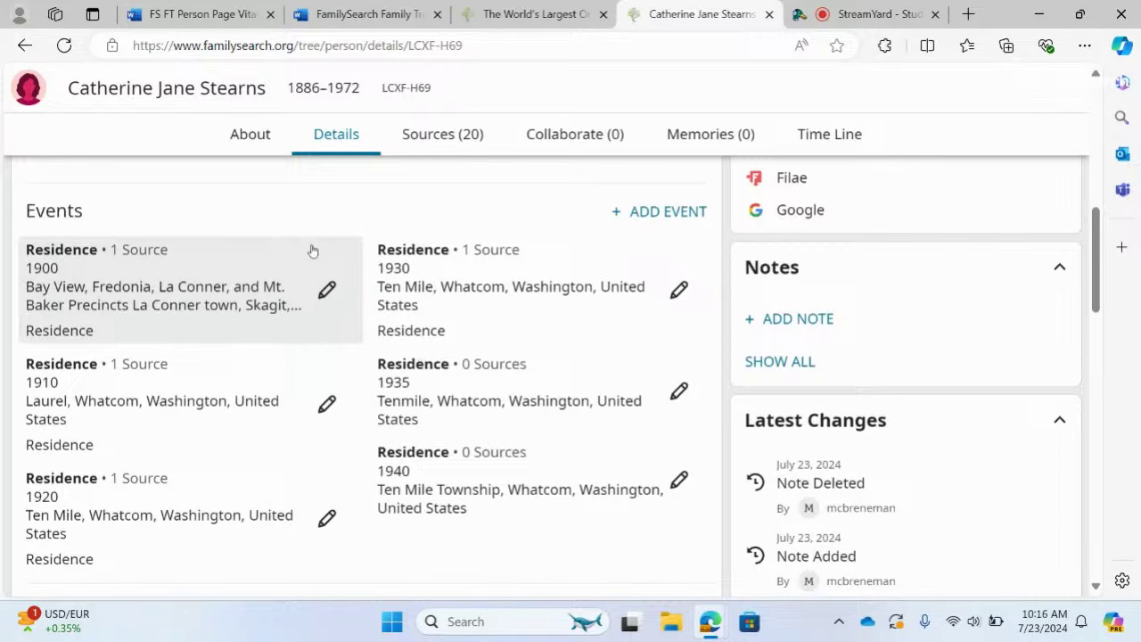
{"action": "left_click", "coordinate": [327, 289]}
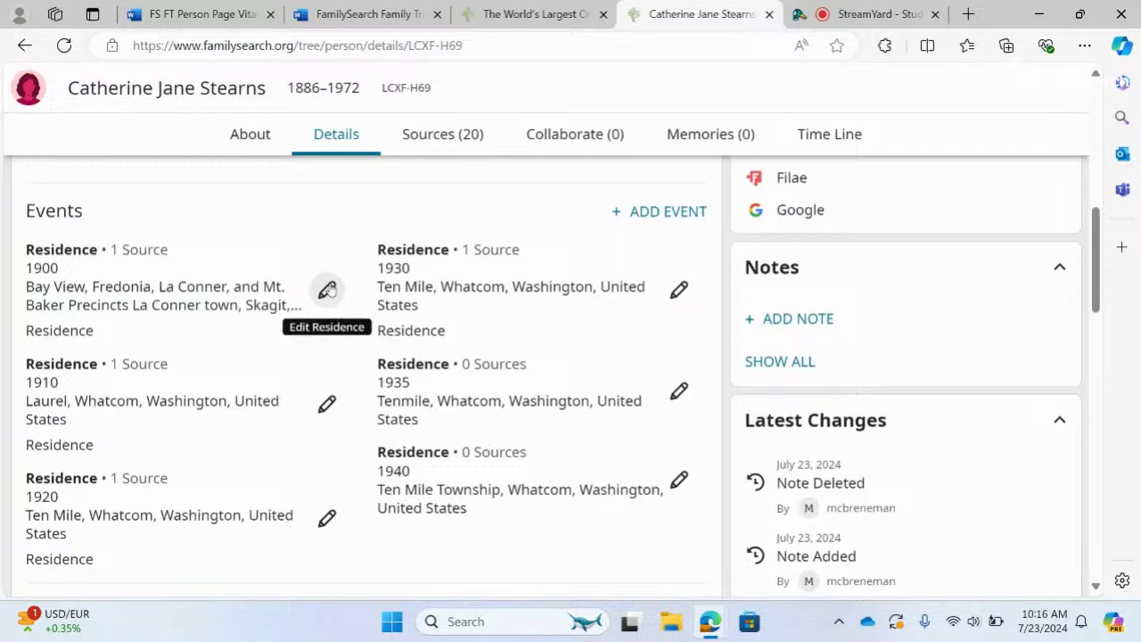
{"action": "left_click", "coordinate": [327, 290]}
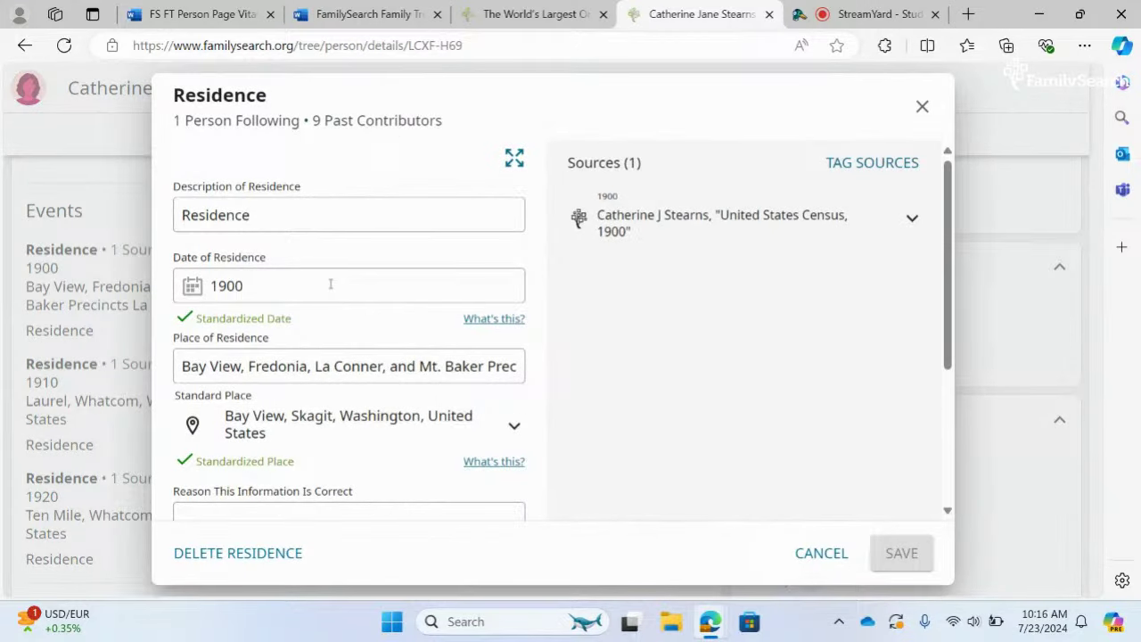
Clear the date of residence, try 24 as the date to see the suggested years, and clear it again.
{"action": "left_click", "coordinate": [254, 286]}
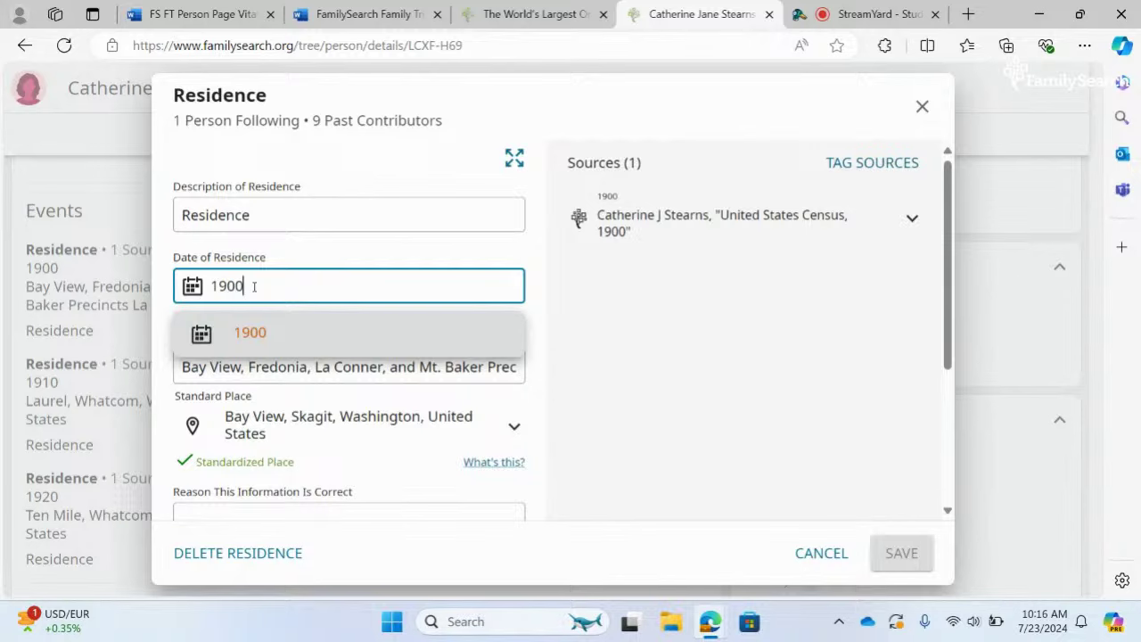
{"action": "key", "text": "BackSpace"}
{"action": "key", "text": "BackSpace"}
{"action": "key", "text": "BackSpace"}
{"action": "key", "text": "BackSpace"}
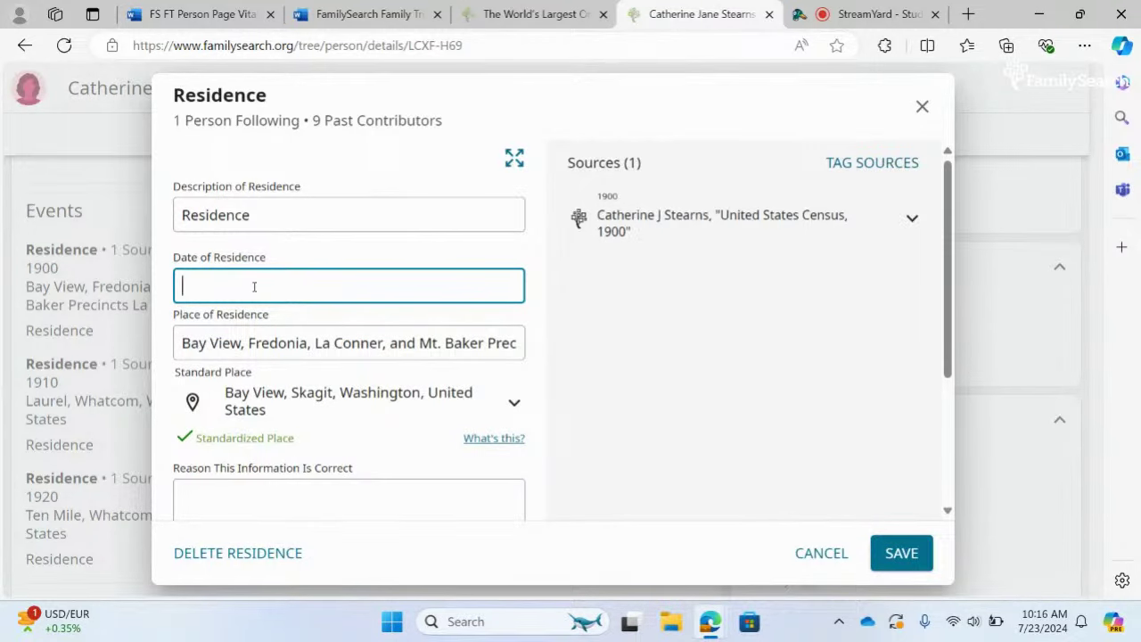
{"action": "type", "text": "24"}
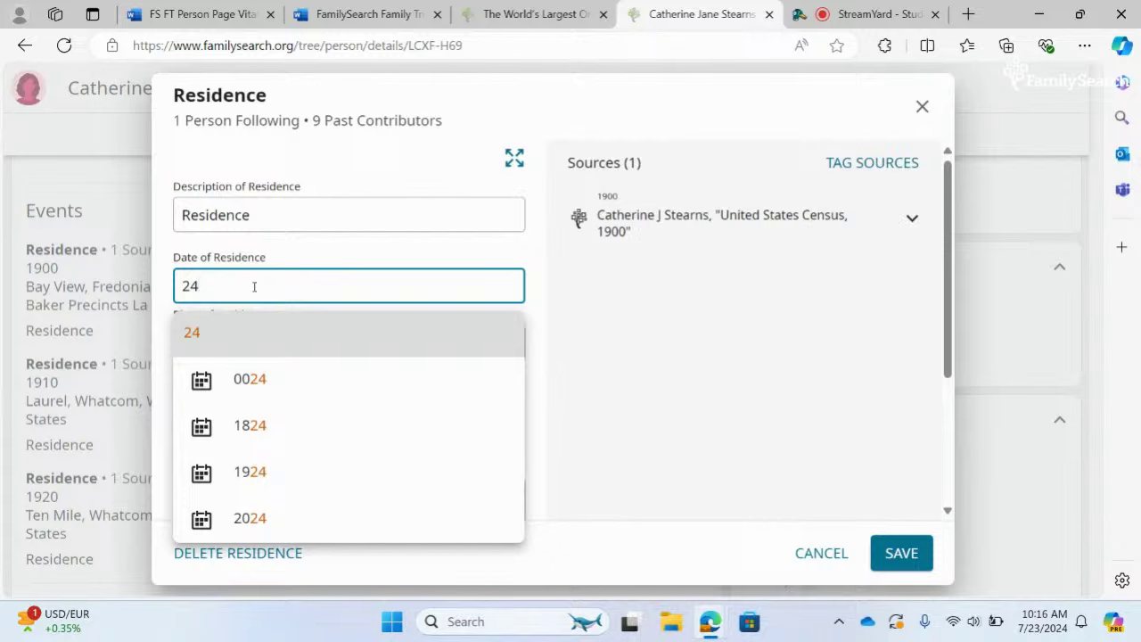
{"action": "key", "text": "BackSpace"}
{"action": "key", "text": "BackSpace"}
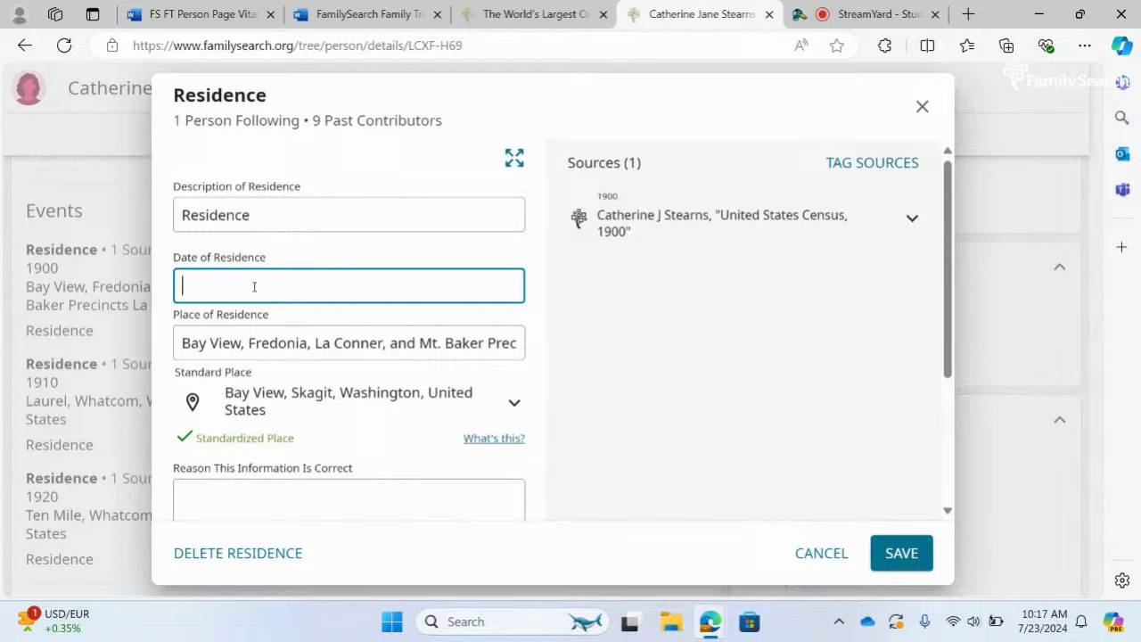
Enter 15/3/1900 as the date of residence and choose the standardized date 15 March 1900.
{"action": "type", "text": "15/"}
{"action": "type", "text": "3"}
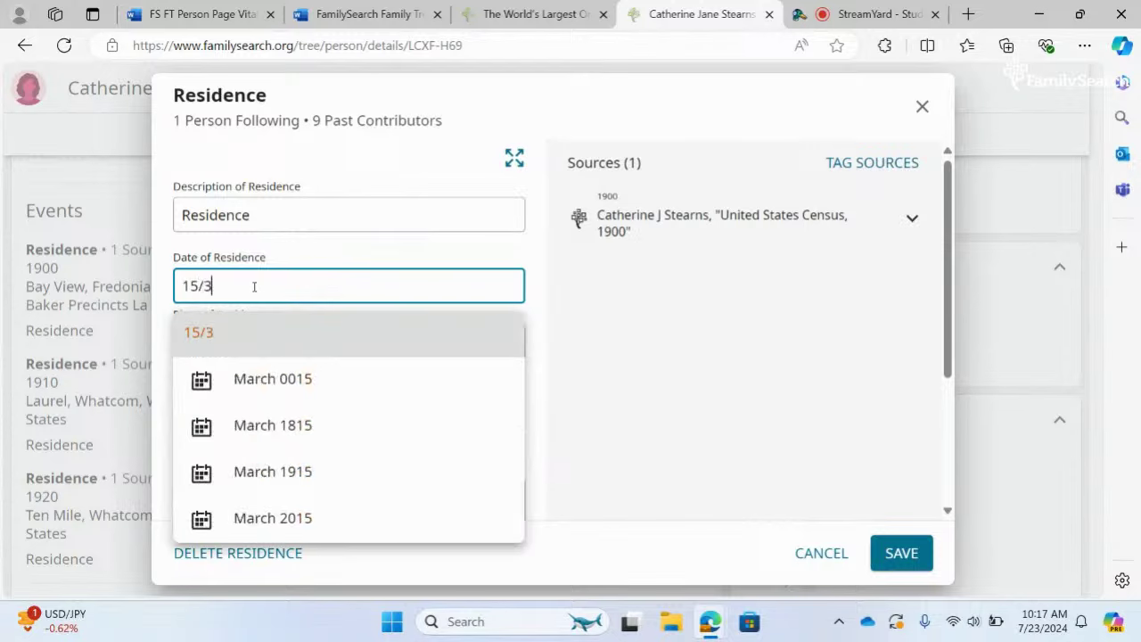
{"action": "type", "text": "/1900"}
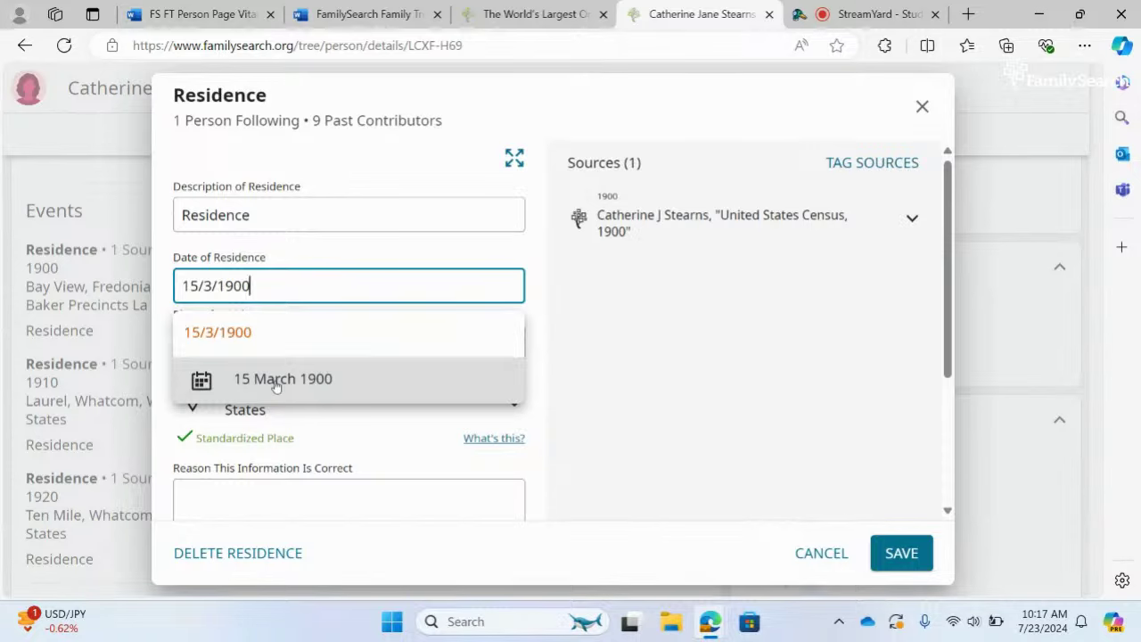
{"action": "left_click", "coordinate": [277, 381]}
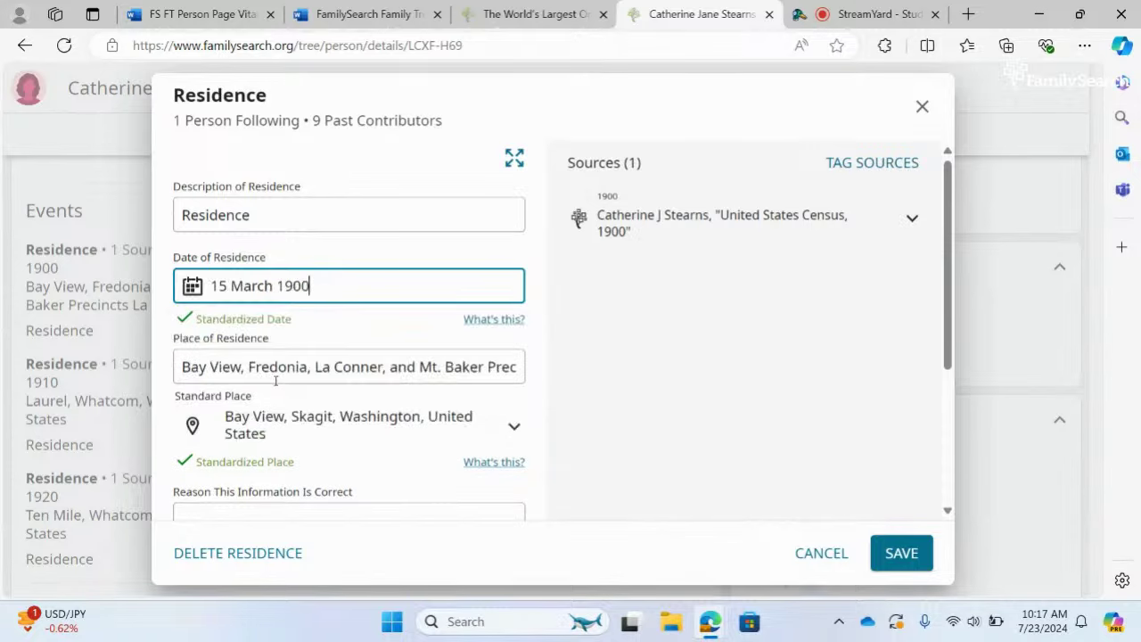
Remove the day and month from the date of residence and accept the standardized date 1900.
{"action": "left_click", "coordinate": [279, 285]}
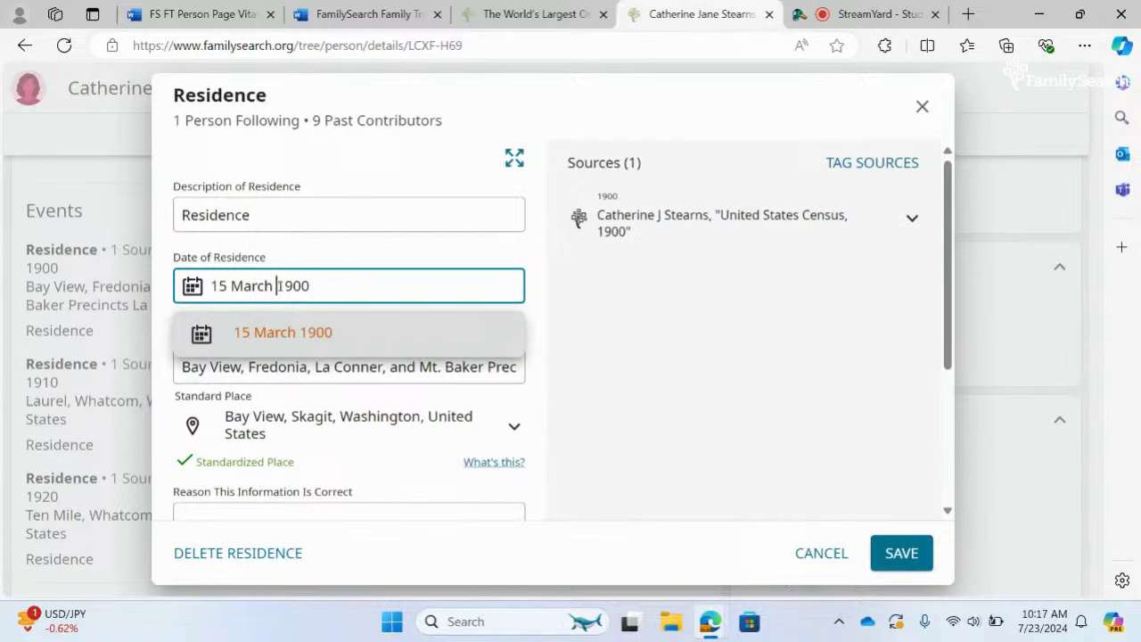
{"action": "key", "text": "BackSpace"}
{"action": "key", "text": "BackSpace"}
{"action": "key", "text": "BackSpace"}
{"action": "key", "text": "BackSpace"}
{"action": "key", "text": "BackSpace"}
{"action": "key", "text": "BackSpace"}
{"action": "key", "text": "BackSpace"}
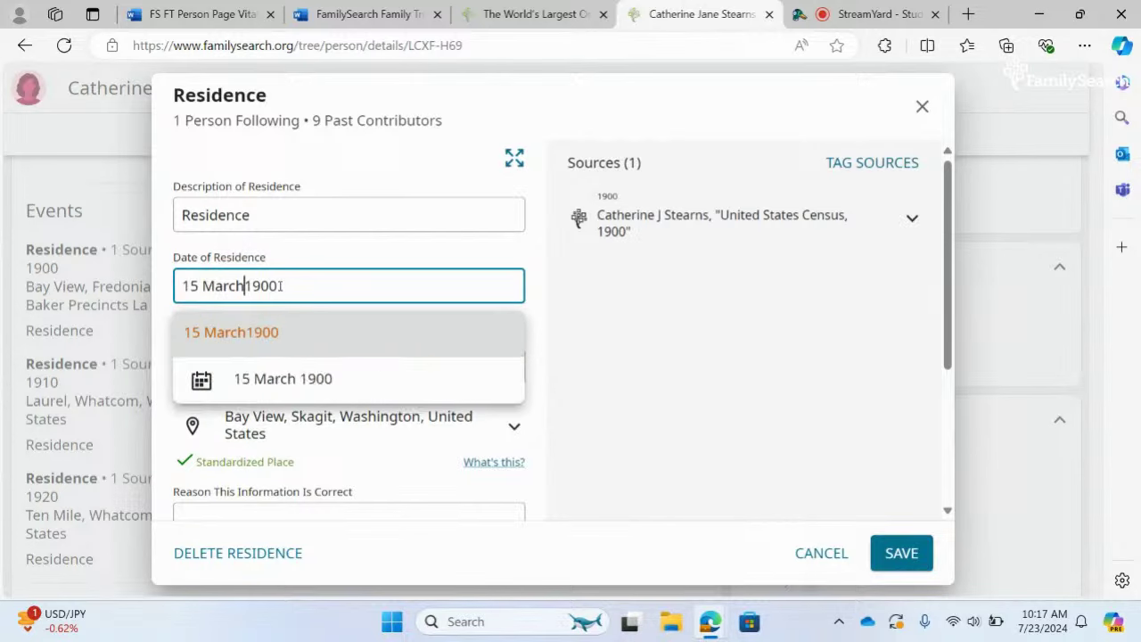
{"action": "key", "text": "BackSpace"}
{"action": "key", "text": "BackSpace"}
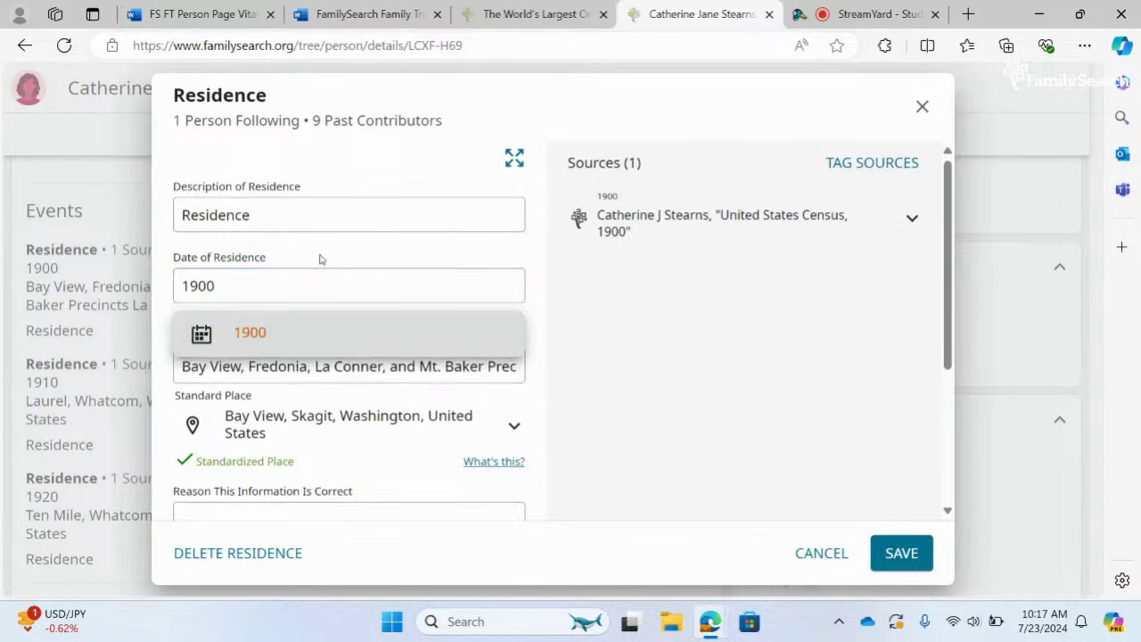
{"action": "key", "text": "Return"}
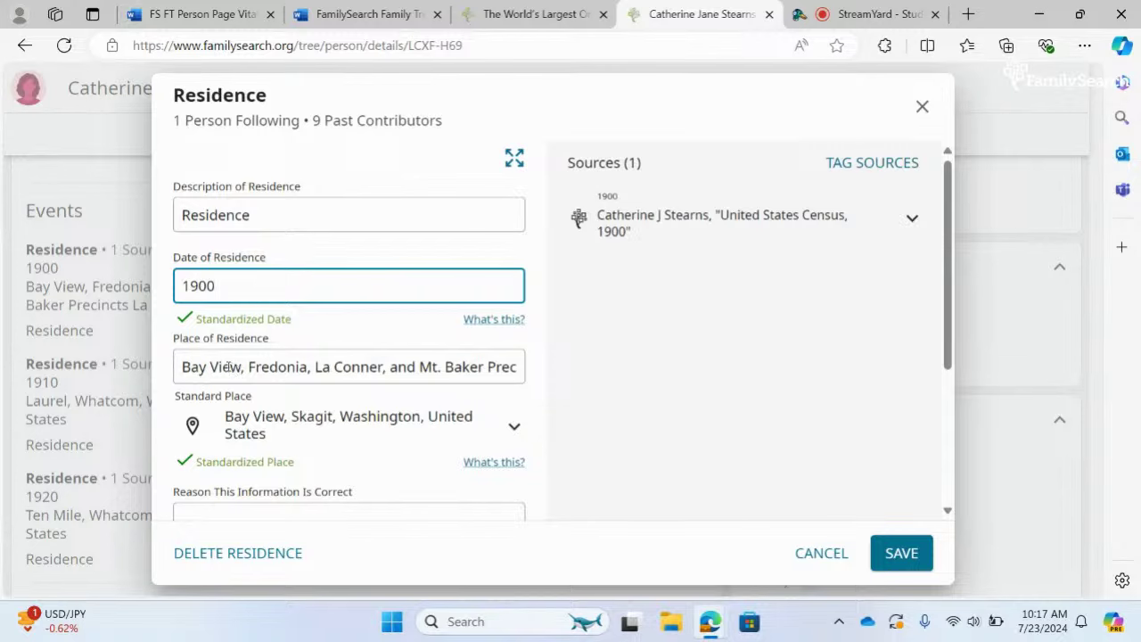
Examine the suggested standardized places for the place of residence and dismiss the suggestions without choosing one.
{"action": "left_click", "coordinate": [261, 368]}
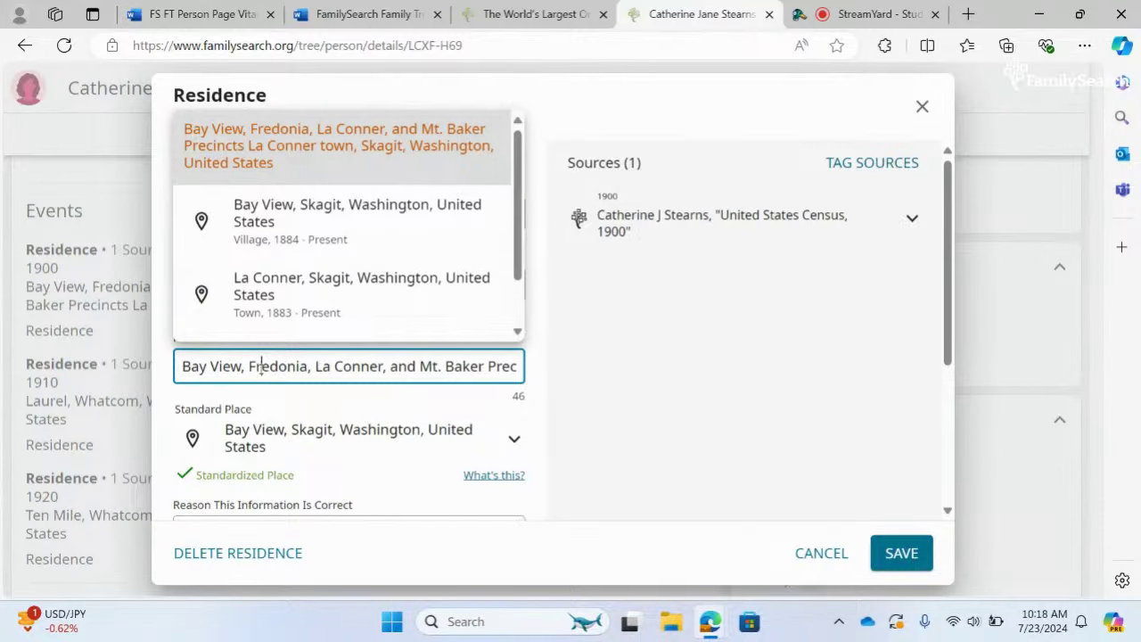
{"action": "scroll", "coordinate": [229, 306], "scroll_direction": "down", "scroll_amount": 1}
{"action": "left_click", "coordinate": [684, 344]}
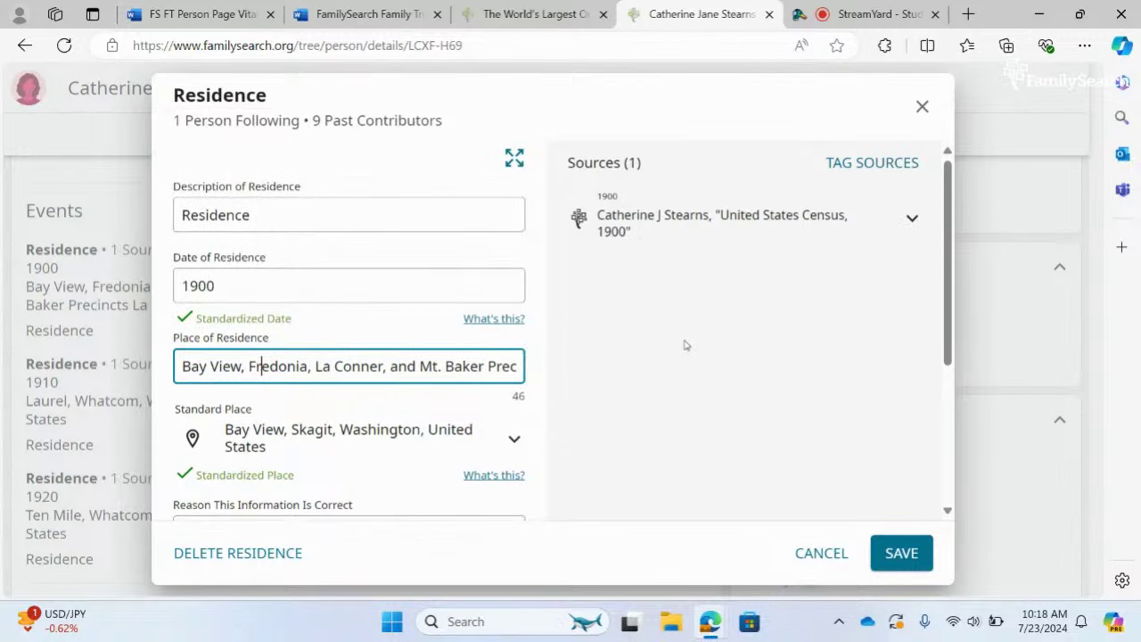
{"action": "left_click", "coordinate": [239, 368]}
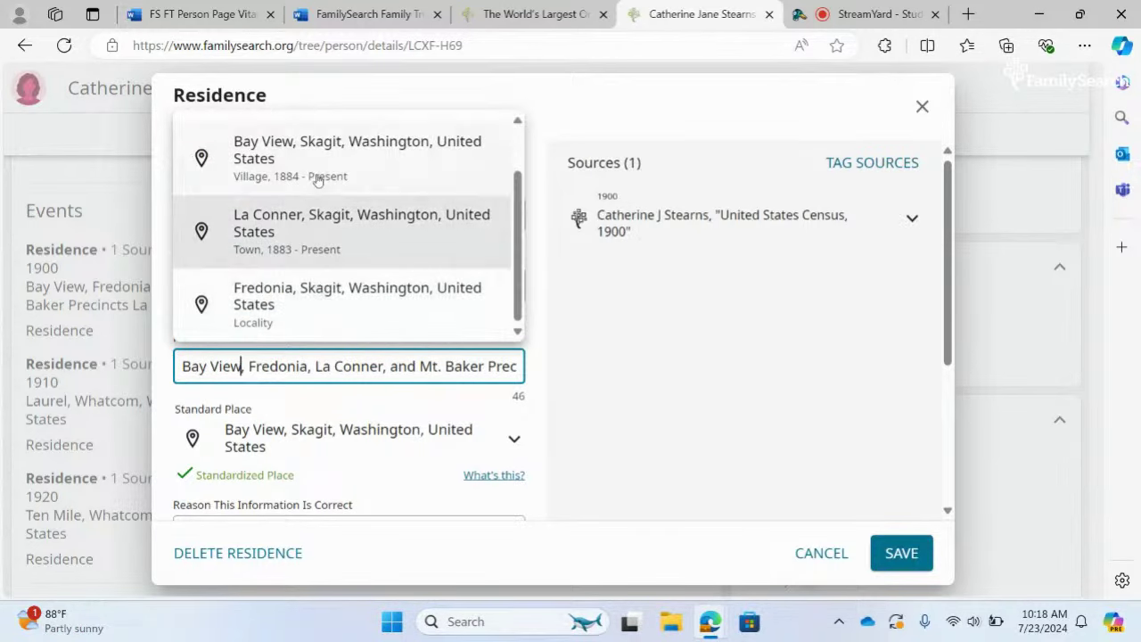
{"action": "scroll", "coordinate": [515, 178], "scroll_direction": "up", "scroll_amount": 2}
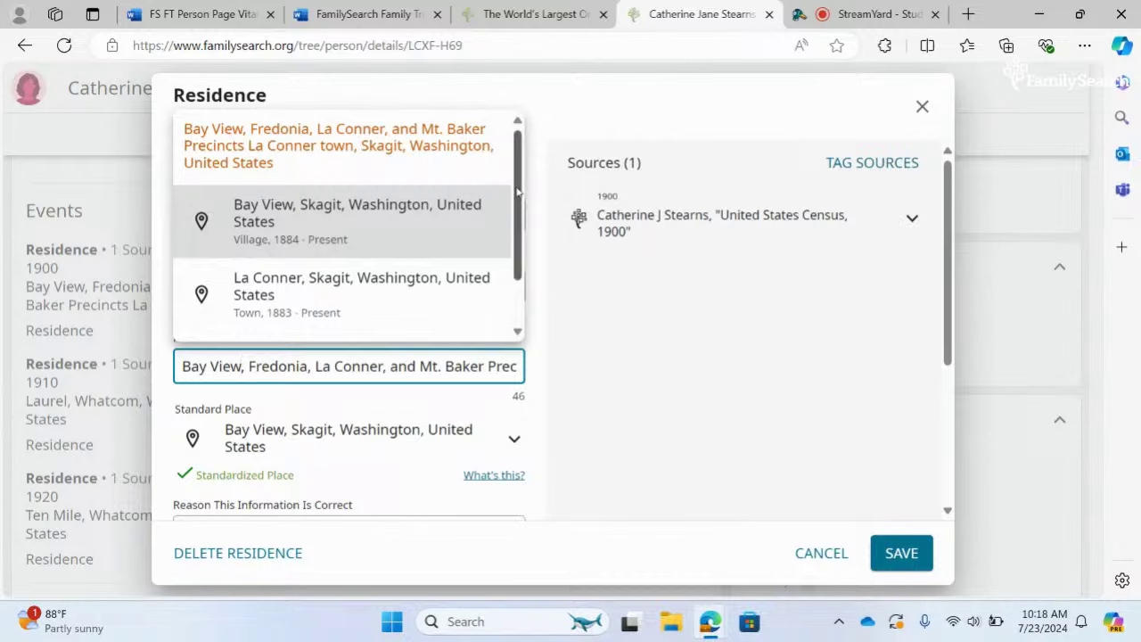
{"action": "mouse_move", "coordinate": [518, 192]}
{"action": "left_mouse_down"}
{"action": "mouse_move", "coordinate": [522, 246]}
{"action": "mouse_move", "coordinate": [514, 191]}
{"action": "left_mouse_up"}
{"action": "scroll", "coordinate": [517, 208], "scroll_direction": "down", "scroll_amount": 1}
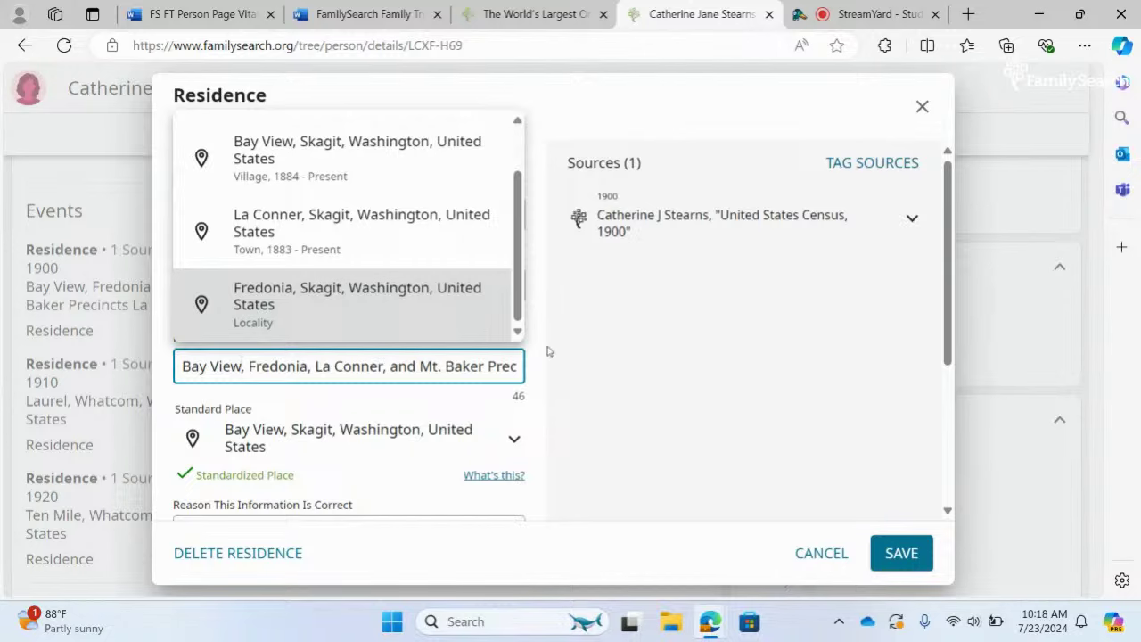
{"action": "key", "text": "Escape"}
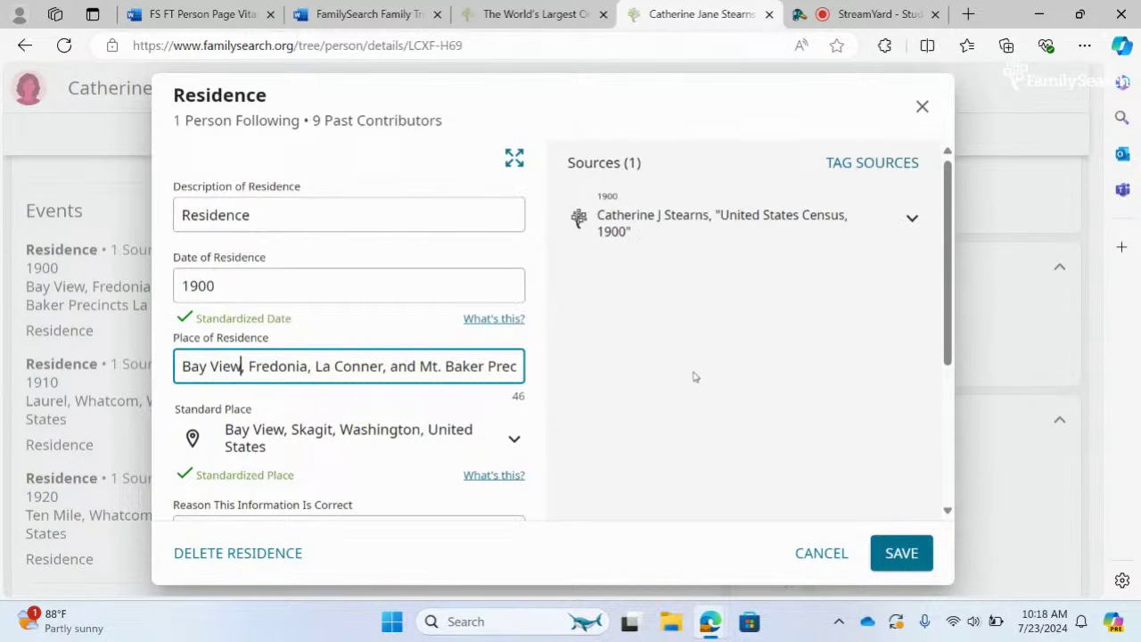
Enter "Her and her family appear in the 1900 census in this locality" as the reason this information is correct and save the residence event.
{"action": "scroll", "coordinate": [939, 345], "scroll_direction": "down", "scroll_amount": 2}
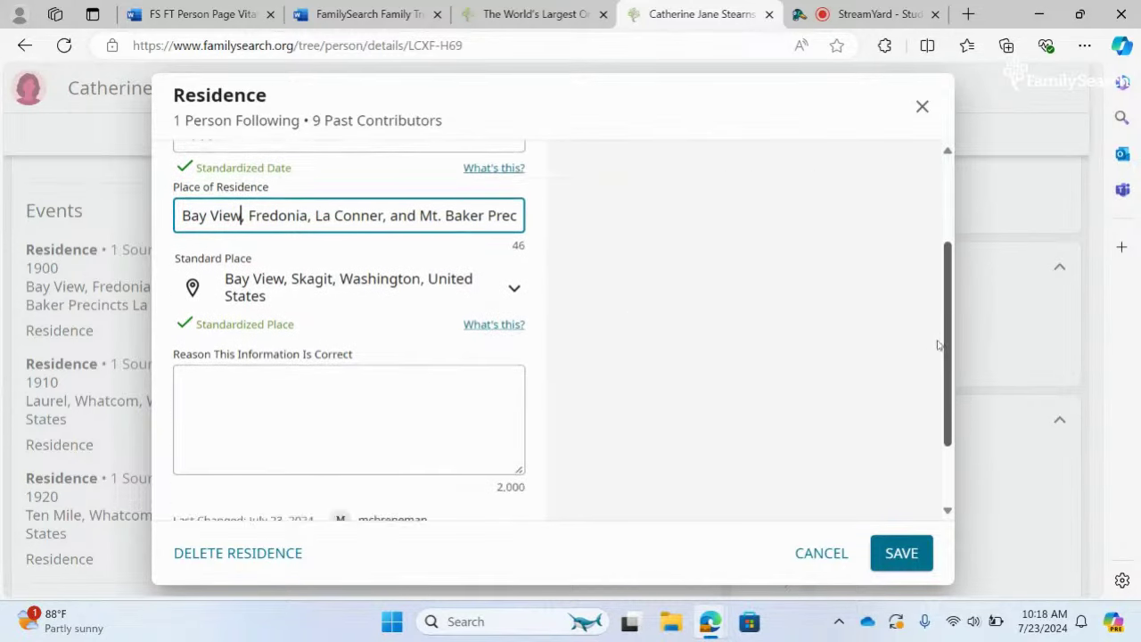
{"action": "scroll", "coordinate": [936, 352], "scroll_direction": "down", "scroll_amount": 1}
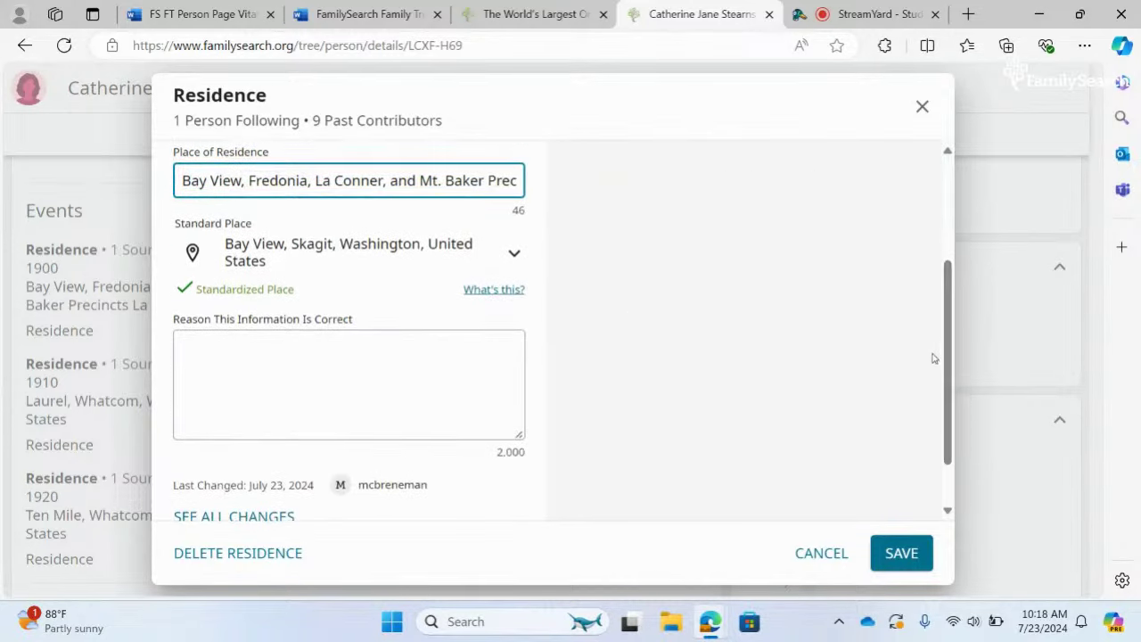
{"action": "left_click", "coordinate": [205, 348]}
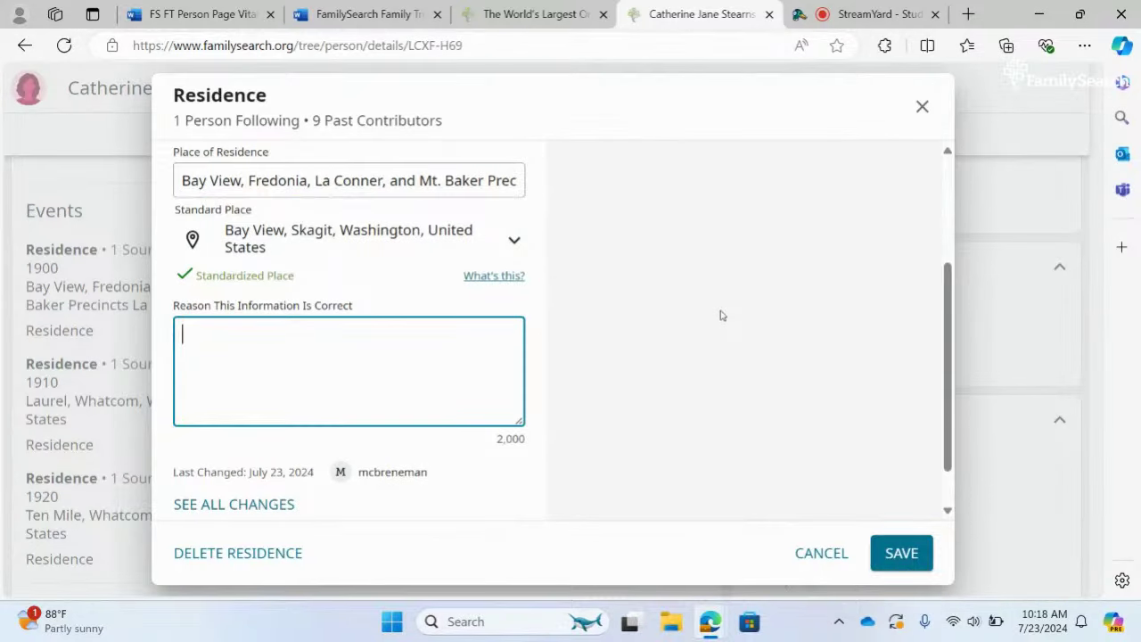
{"action": "type", "text": "Her and her family"}
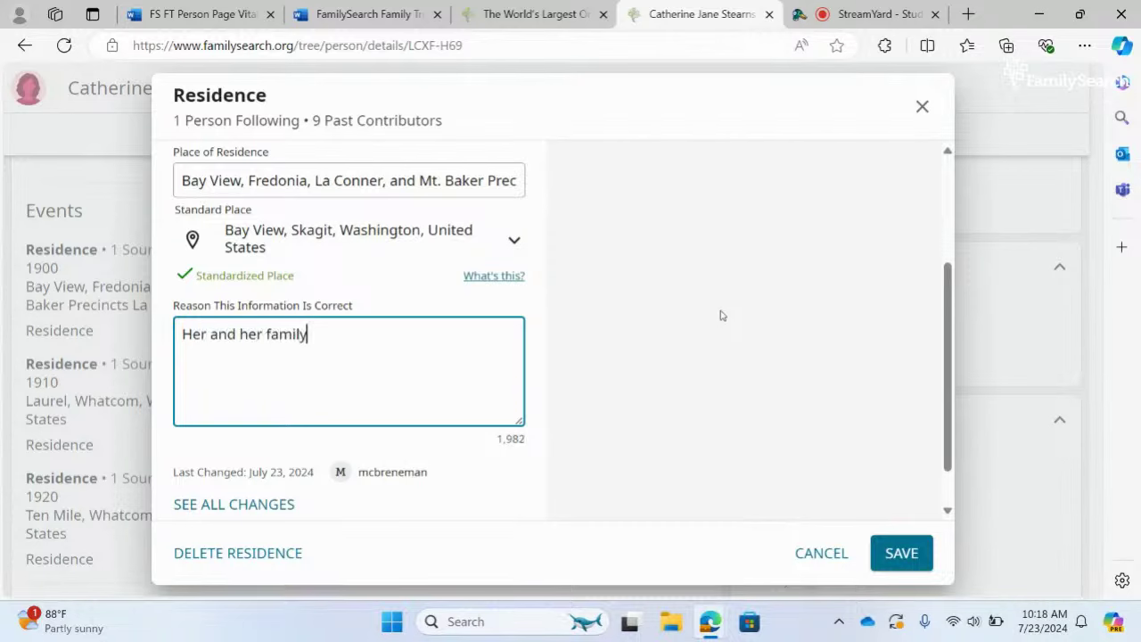
{"action": "type", "text": " appear"}
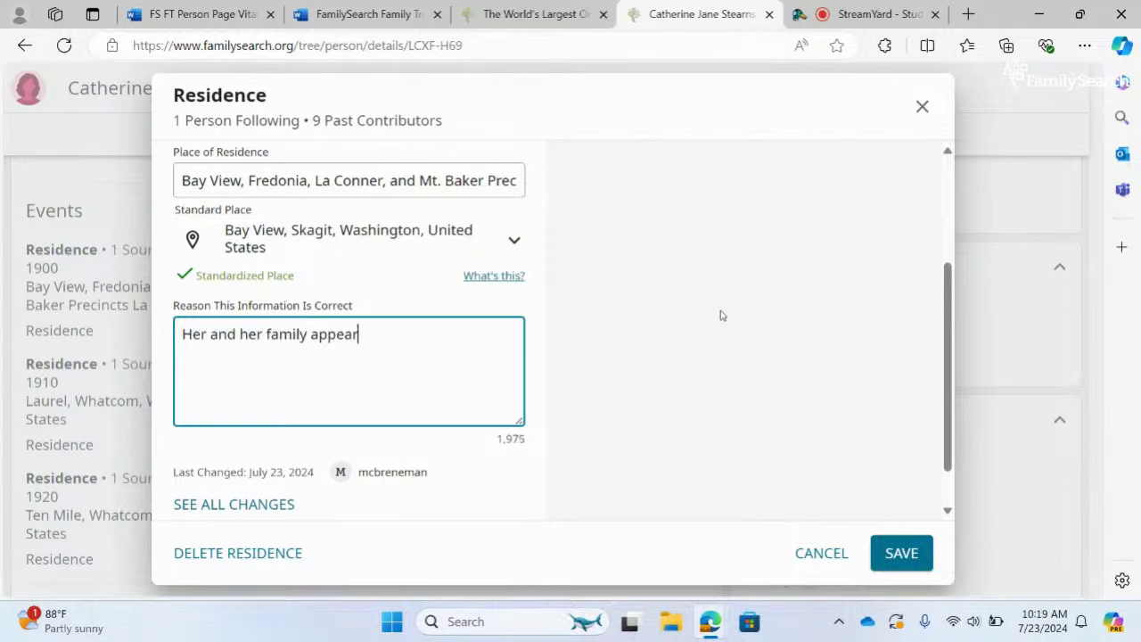
{"action": "type", "text": " in the 190"}
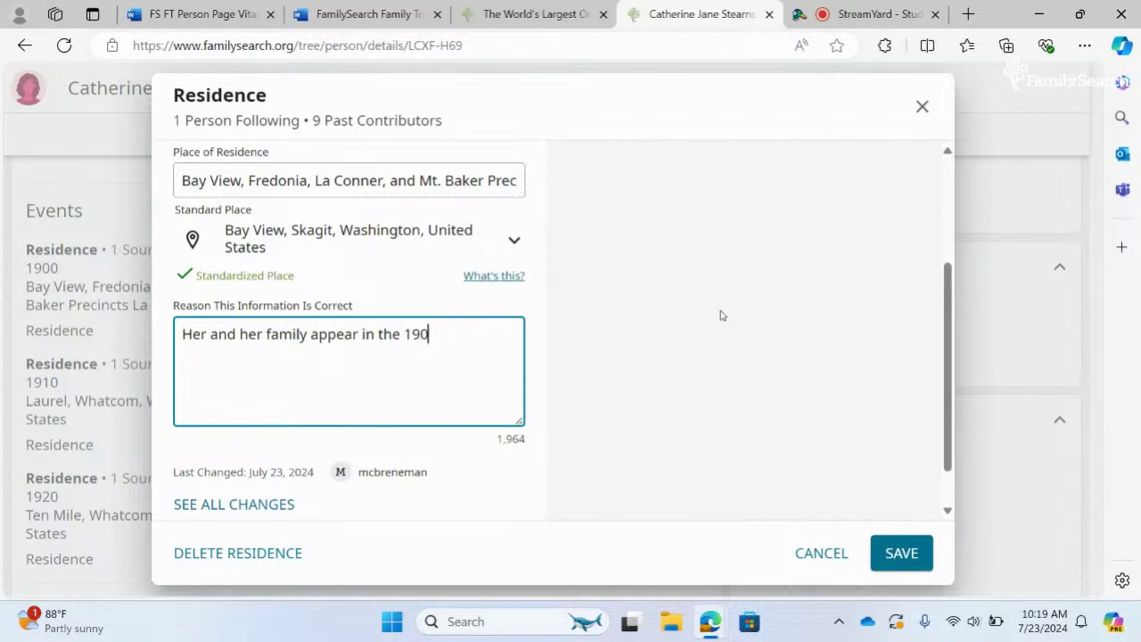
{"action": "type", "text": "0 census in"}
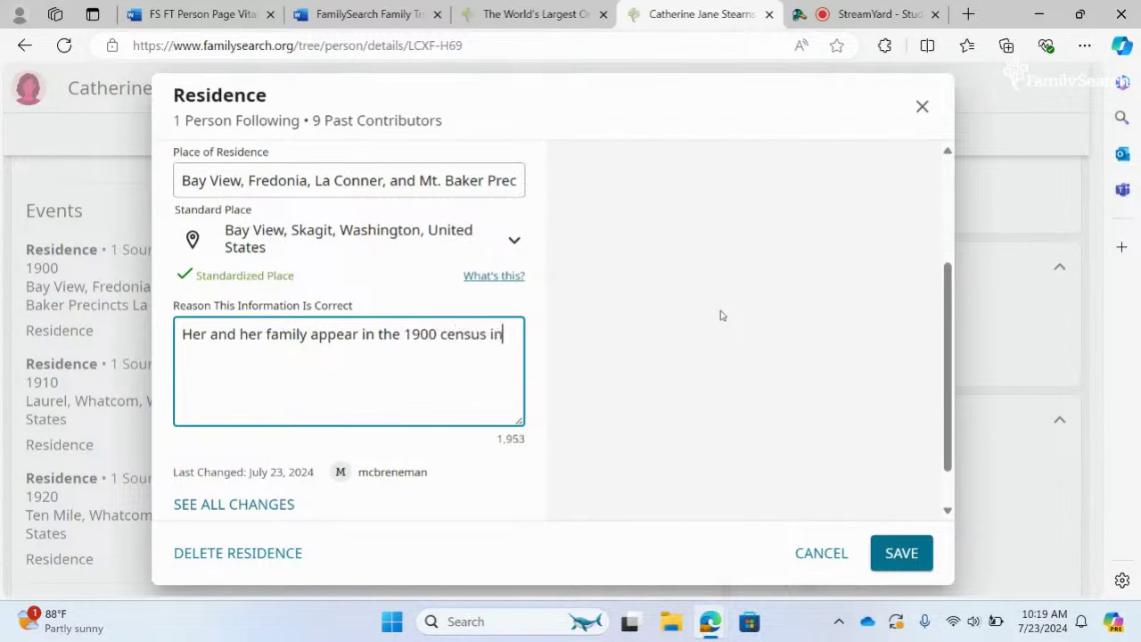
{"action": "type", "text": " this local"}
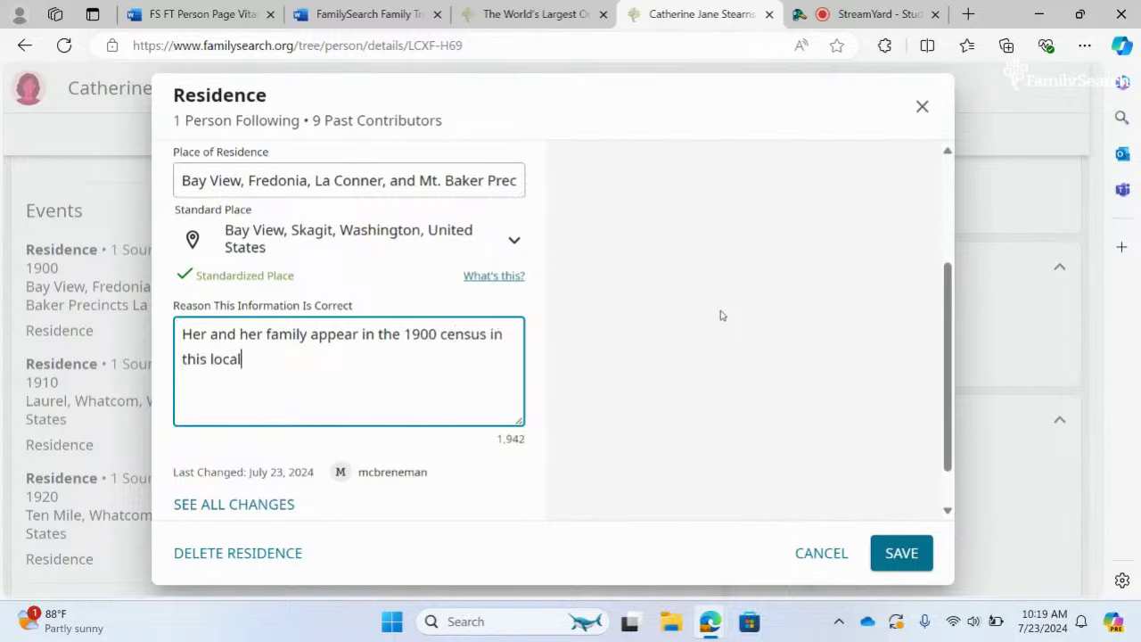
{"action": "type", "text": "ity"}
{"action": "left_click", "coordinate": [909, 552]}
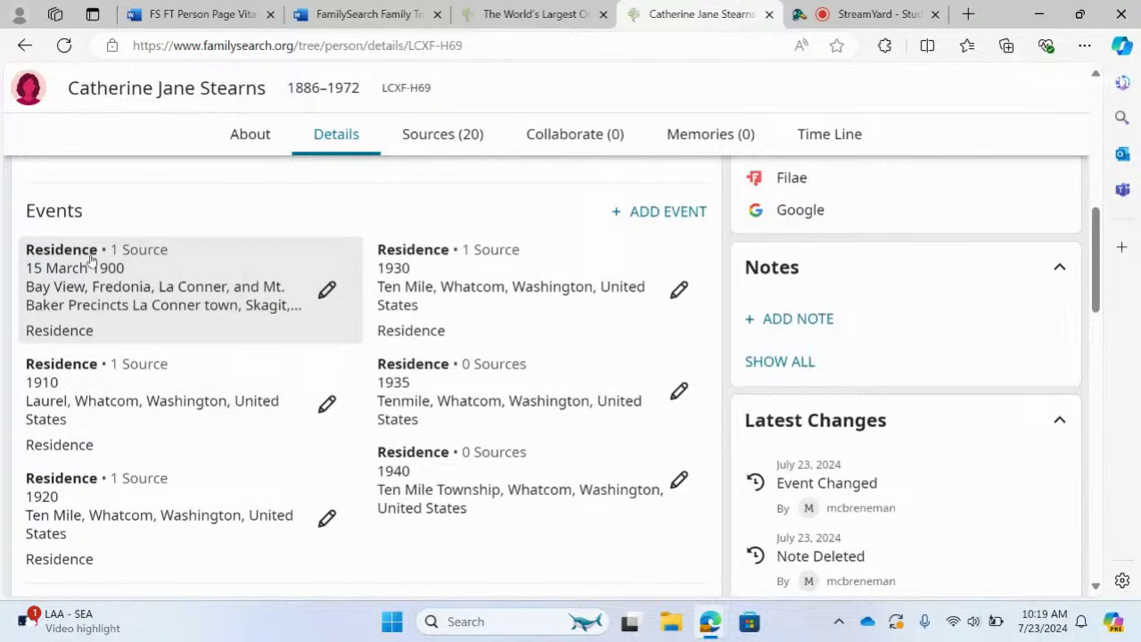
Reopen the 15 March 1900 residence event and remove the day and month so the date of residence is 1900.
{"action": "left_click", "coordinate": [326, 289]}
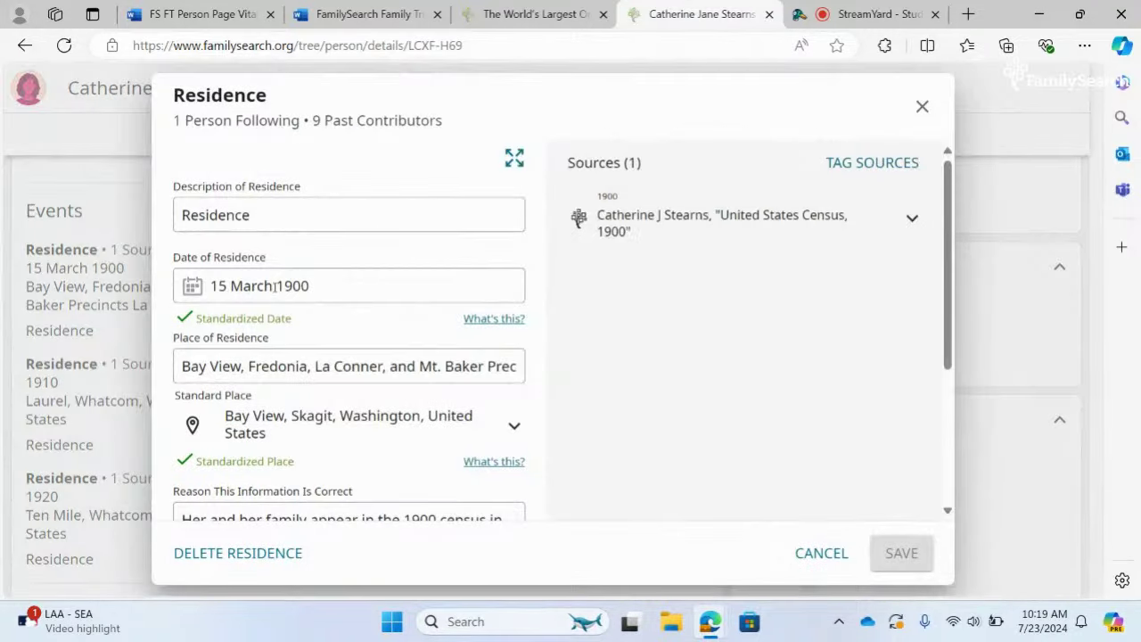
{"action": "left_click", "coordinate": [275, 285]}
{"action": "key", "text": "BackSpace"}
{"action": "key", "text": "BackSpace"}
{"action": "key", "text": "BackSpace"}
{"action": "key", "text": "BackSpace"}
{"action": "key", "text": "BackSpace"}
{"action": "key", "text": "BackSpace"}
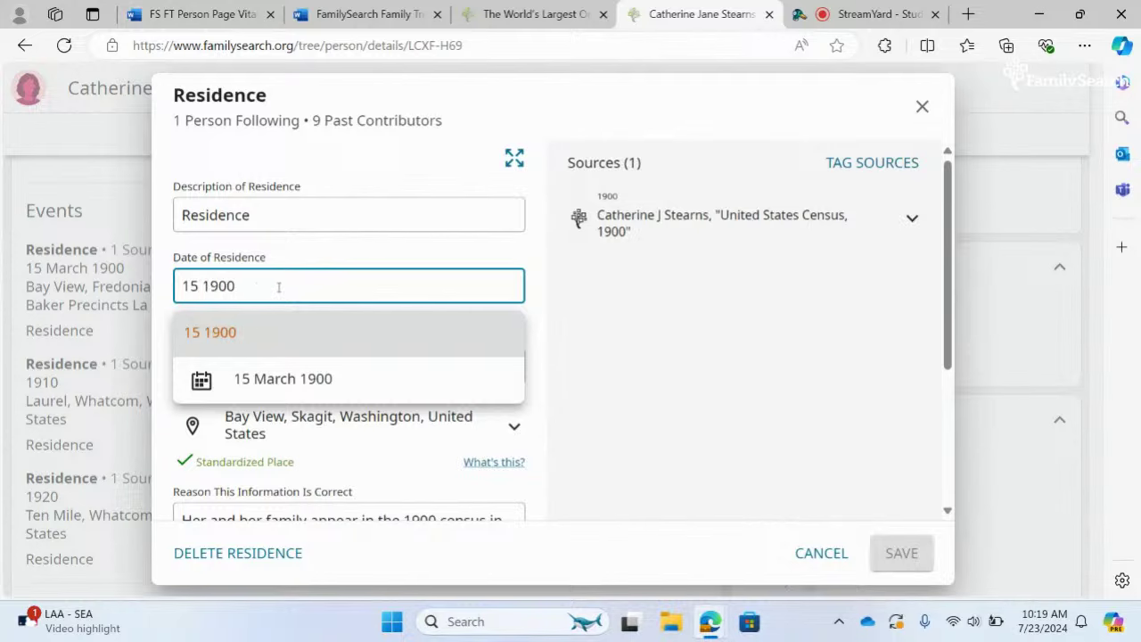
{"action": "key", "text": "BackSpace"}
{"action": "key", "text": "BackSpace"}
{"action": "key", "text": "BackSpace"}
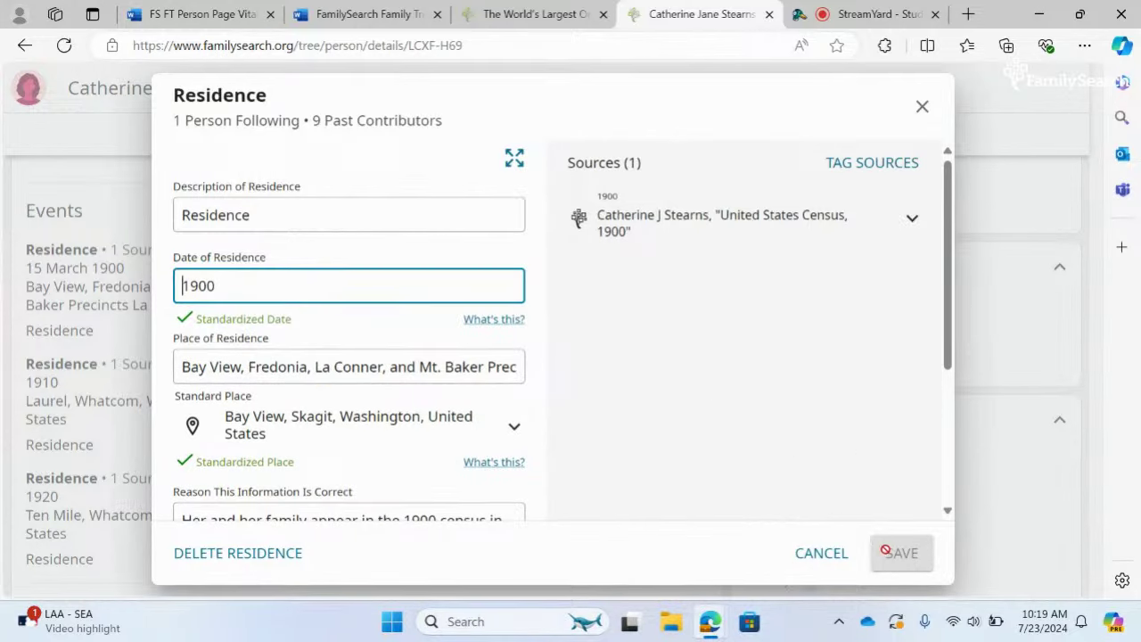
{"action": "left_click", "coordinate": [312, 336]}
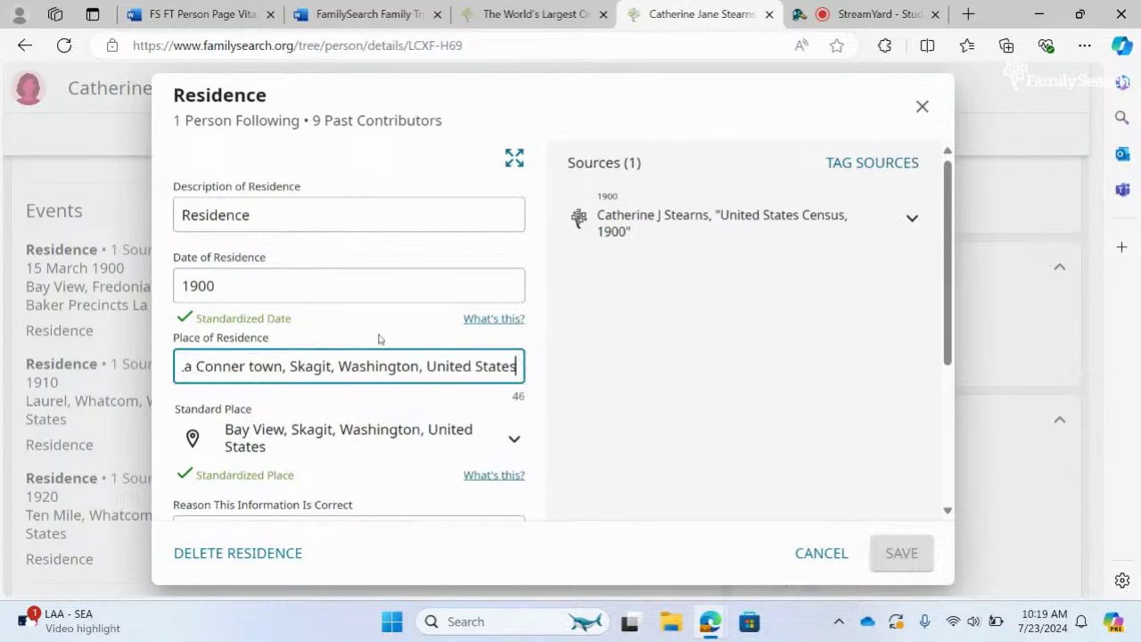
Add an empty line at the end of the residence event's reason and save the event.
{"action": "left_click_drag", "start_coordinate": [948, 314], "coordinate": [897, 449]}
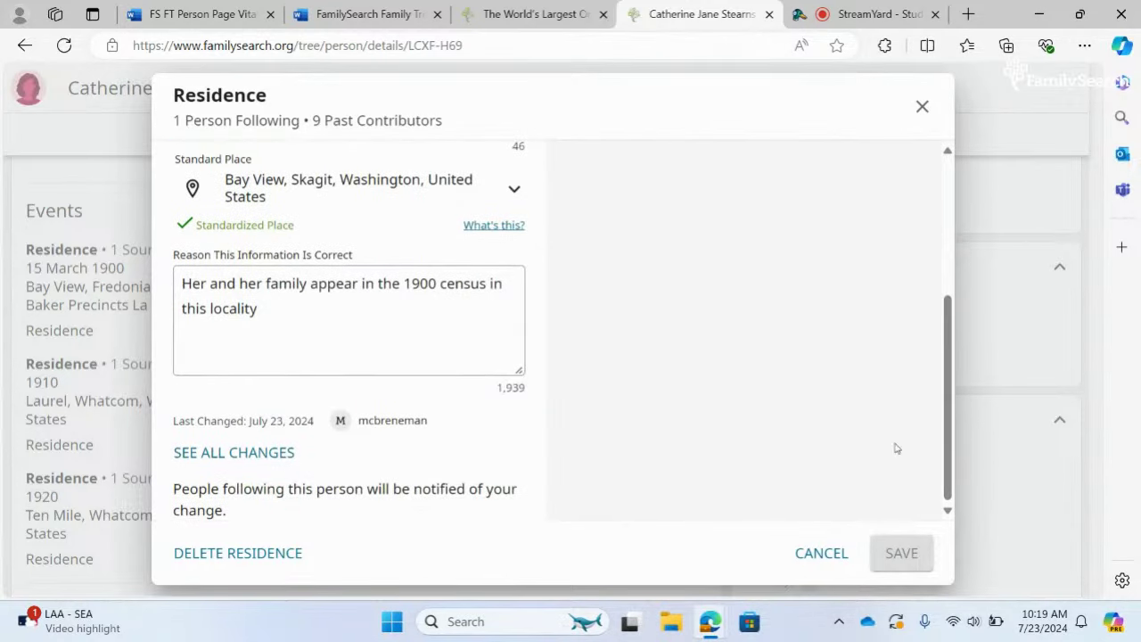
{"action": "left_click", "coordinate": [311, 309]}
{"action": "key", "text": "Return"}
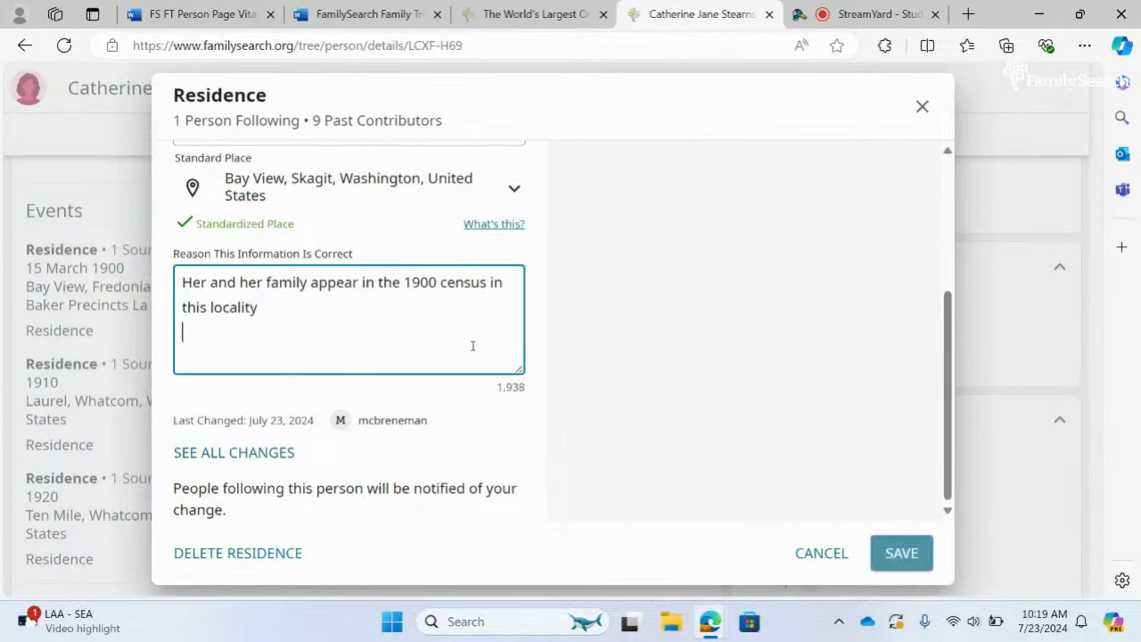
{"action": "left_click", "coordinate": [903, 553]}
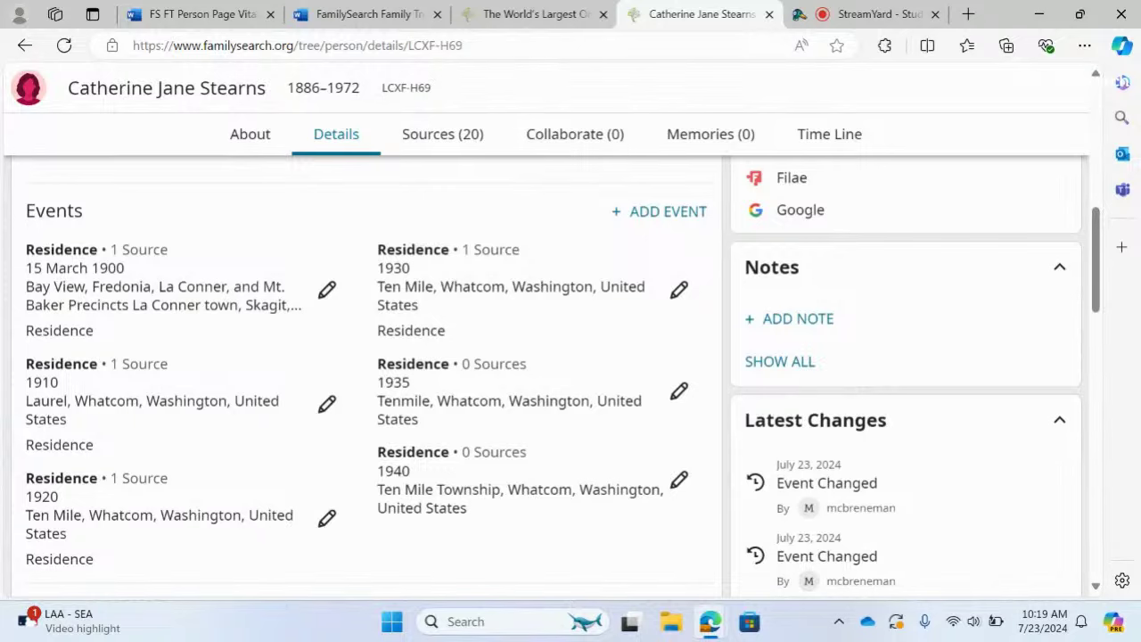
Open the person's Sources section and expand the 1910 United States Census source to view its details and tags.
{"action": "left_click_drag", "start_coordinate": [1096, 295], "coordinate": [1089, 172]}
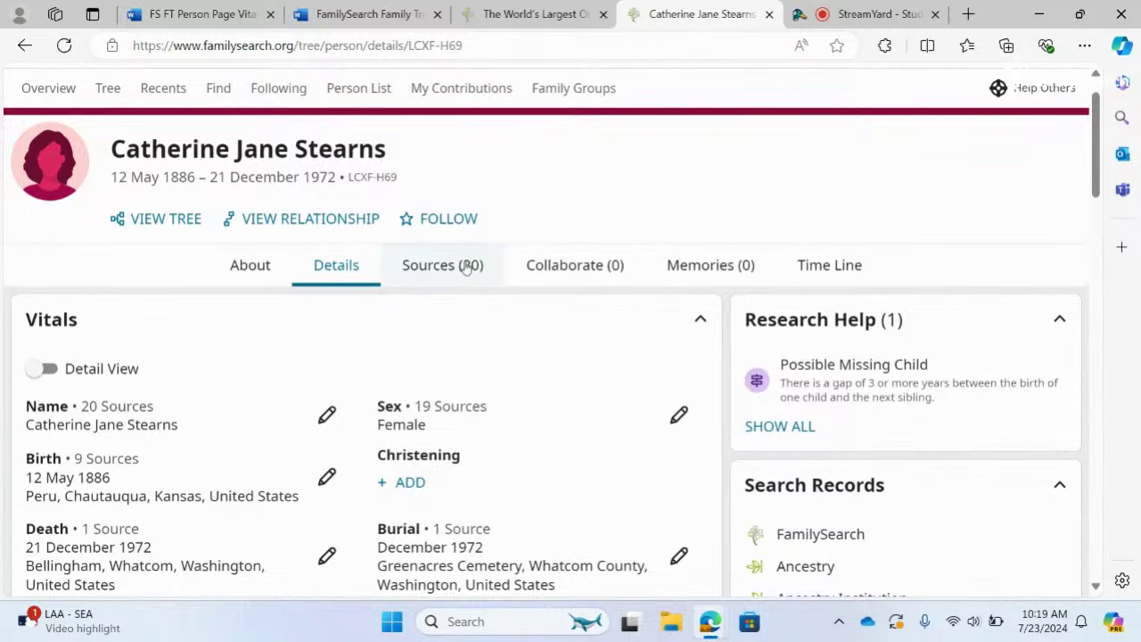
{"action": "left_click", "coordinate": [466, 266]}
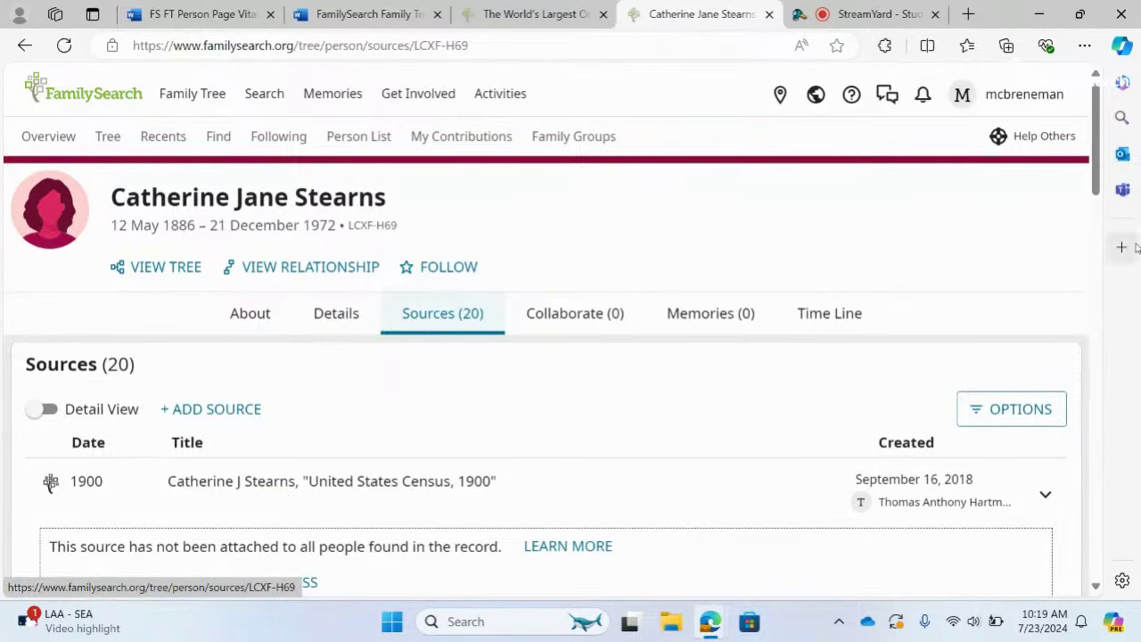
{"action": "left_click_drag", "start_coordinate": [1099, 176], "coordinate": [1098, 292]}
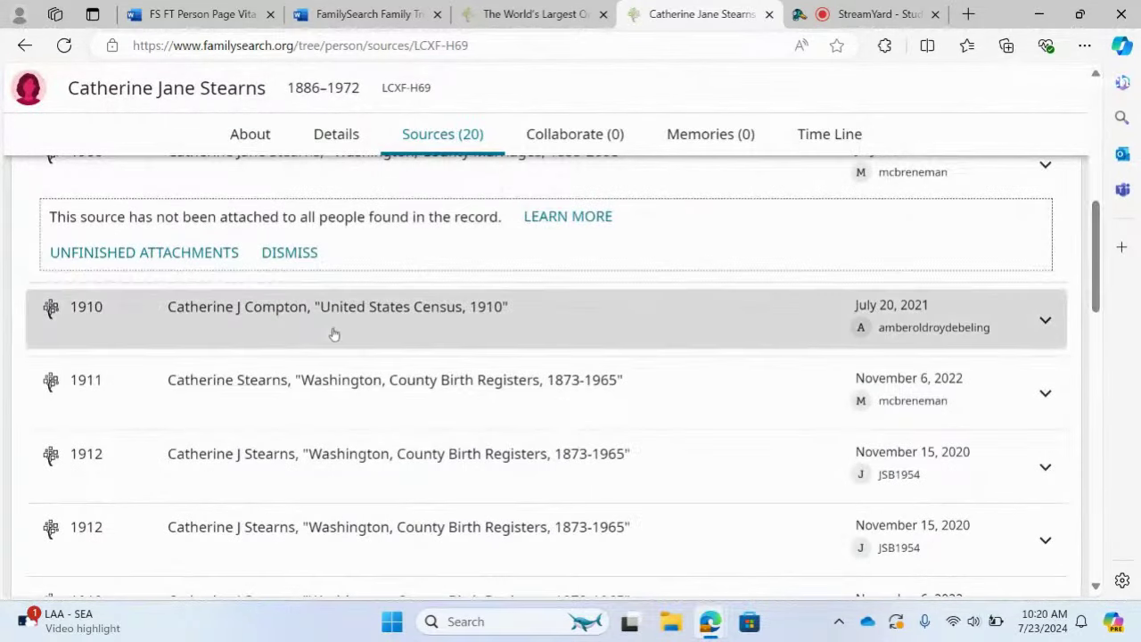
{"action": "left_click", "coordinate": [302, 338]}
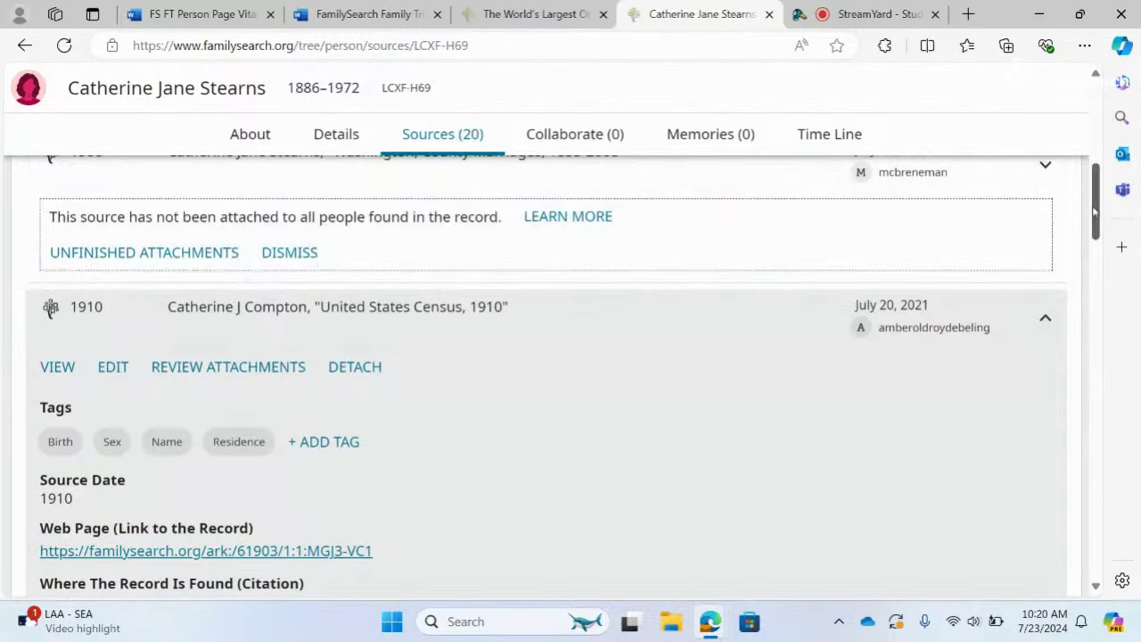
Look at the available ways of adding a source and dismiss them without choosing one.
{"action": "left_click_drag", "start_coordinate": [1094, 209], "coordinate": [1105, 144]}
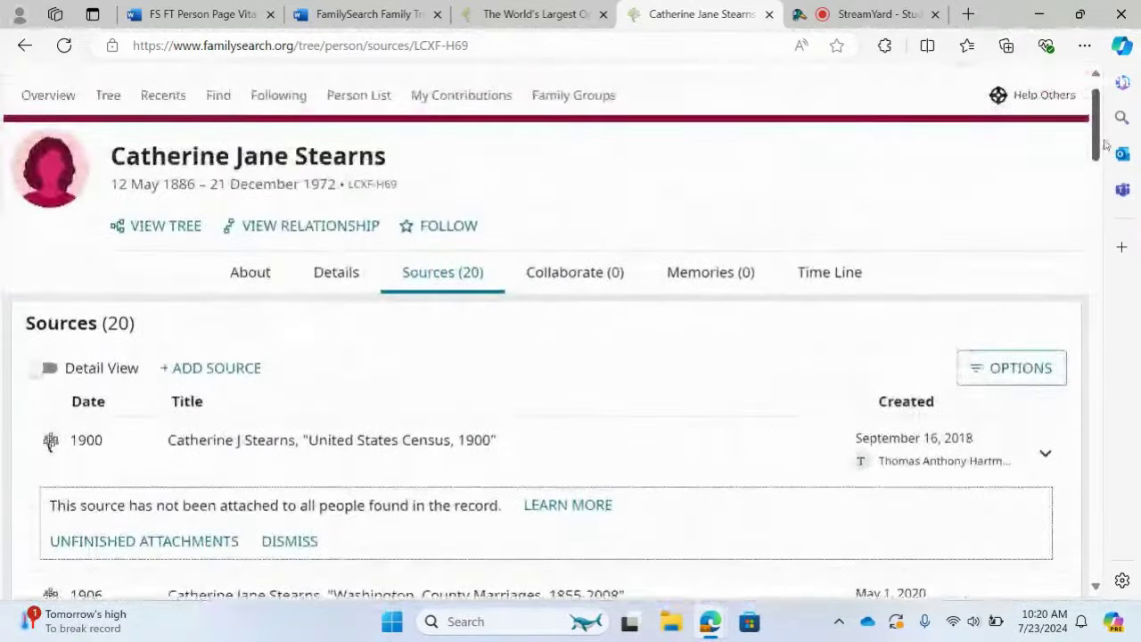
{"action": "left_click", "coordinate": [232, 381]}
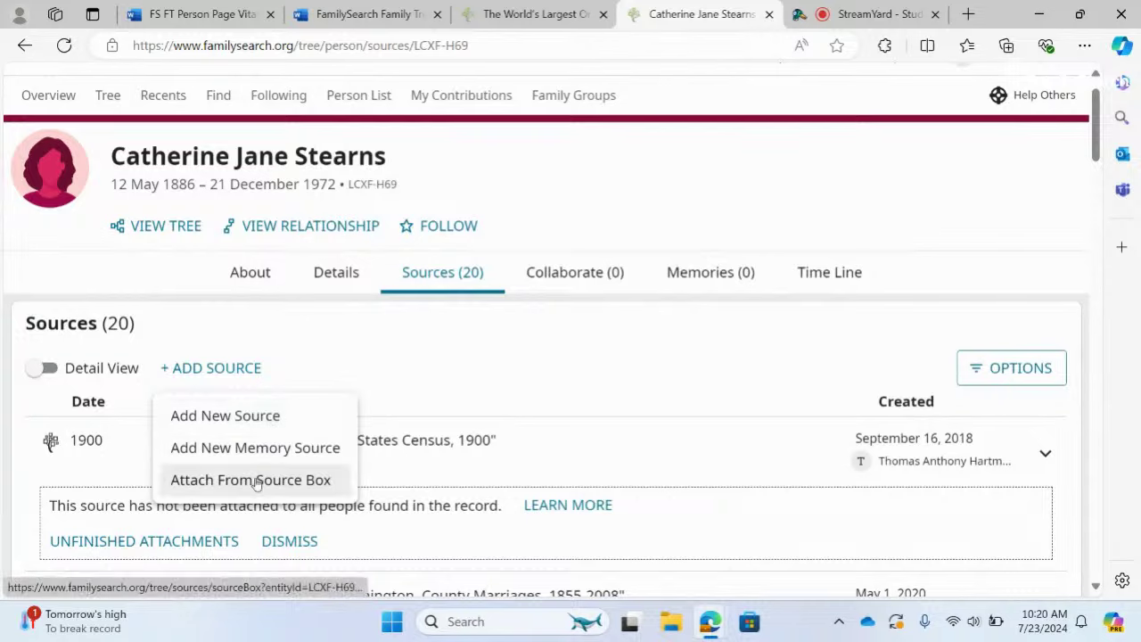
{"action": "left_click", "coordinate": [348, 374]}
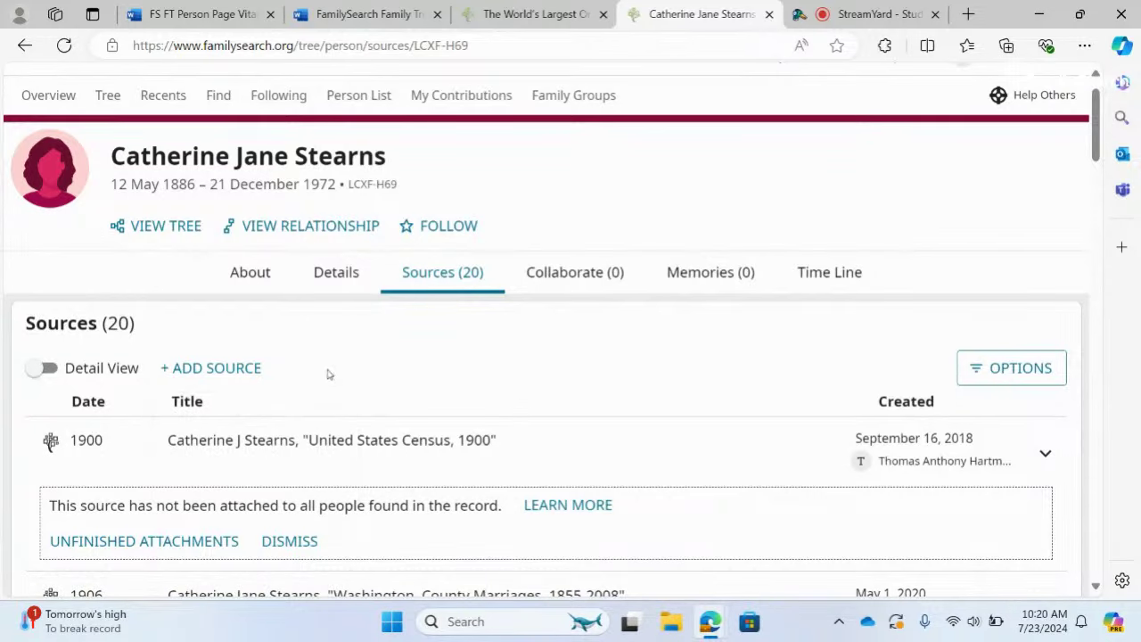
Turn on Detail View for the sources, collapse the 1900 census entry, look over the expanded sources, and turn Detail View off again.
{"action": "left_click", "coordinate": [37, 372]}
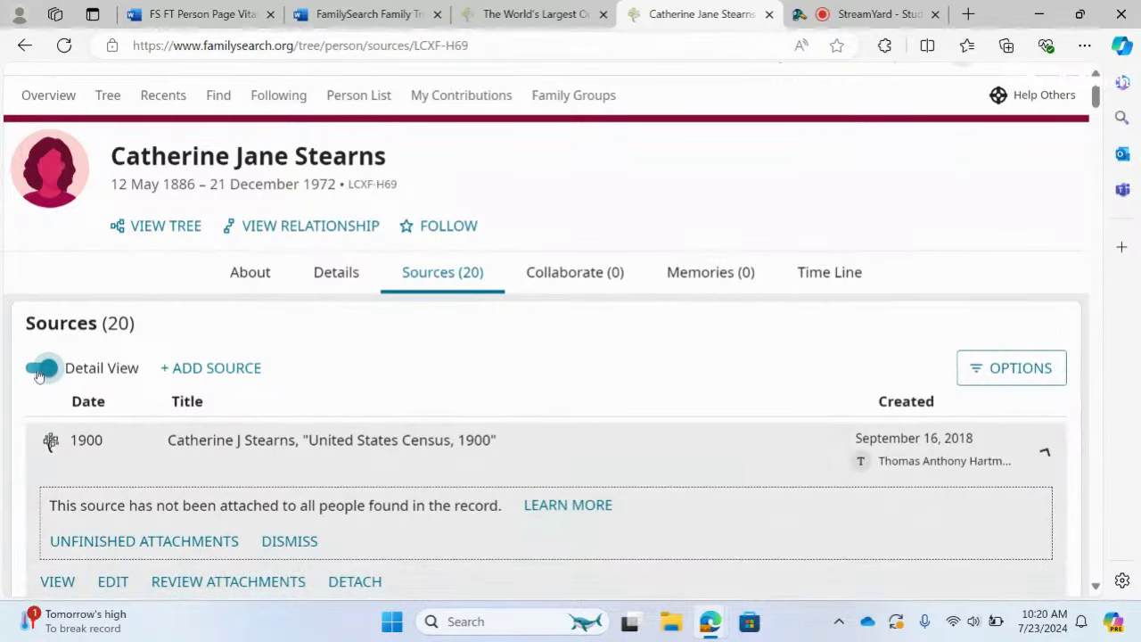
{"action": "left_click", "coordinate": [530, 444]}
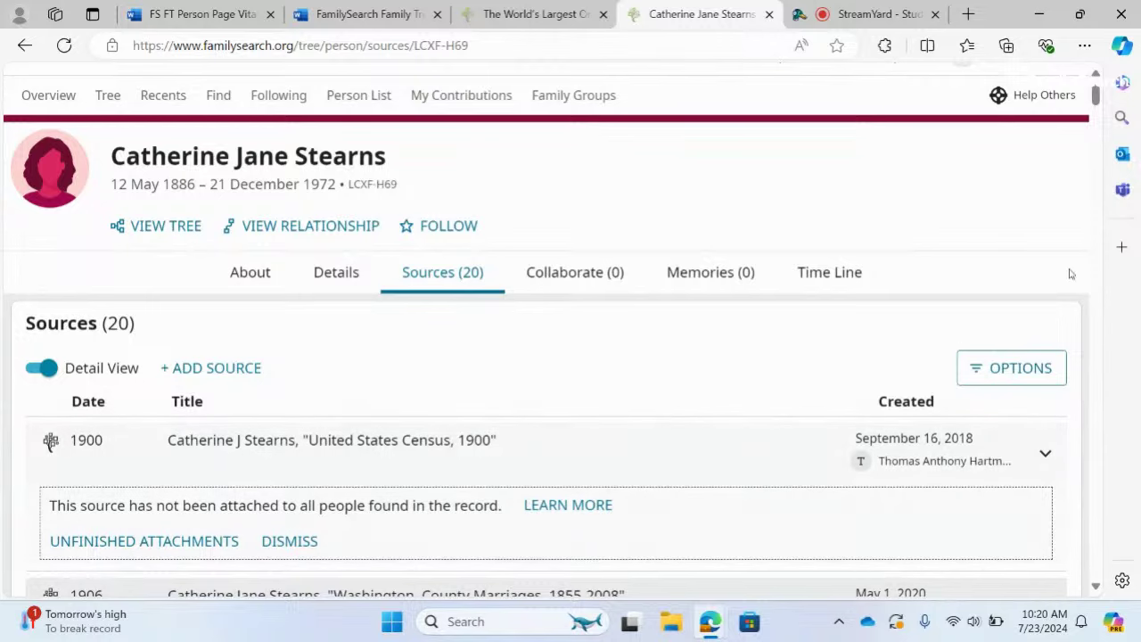
{"action": "scroll", "coordinate": [1096, 96], "scroll_direction": "down", "scroll_amount": 5}
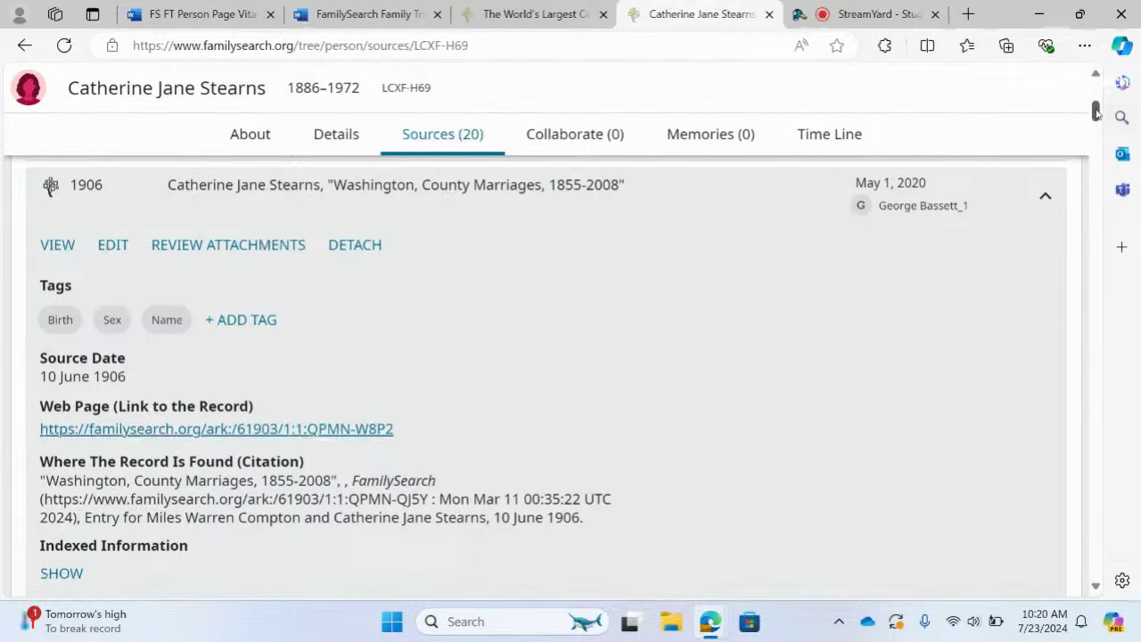
{"action": "left_click_drag", "start_coordinate": [1096, 111], "coordinate": [1095, 94]}
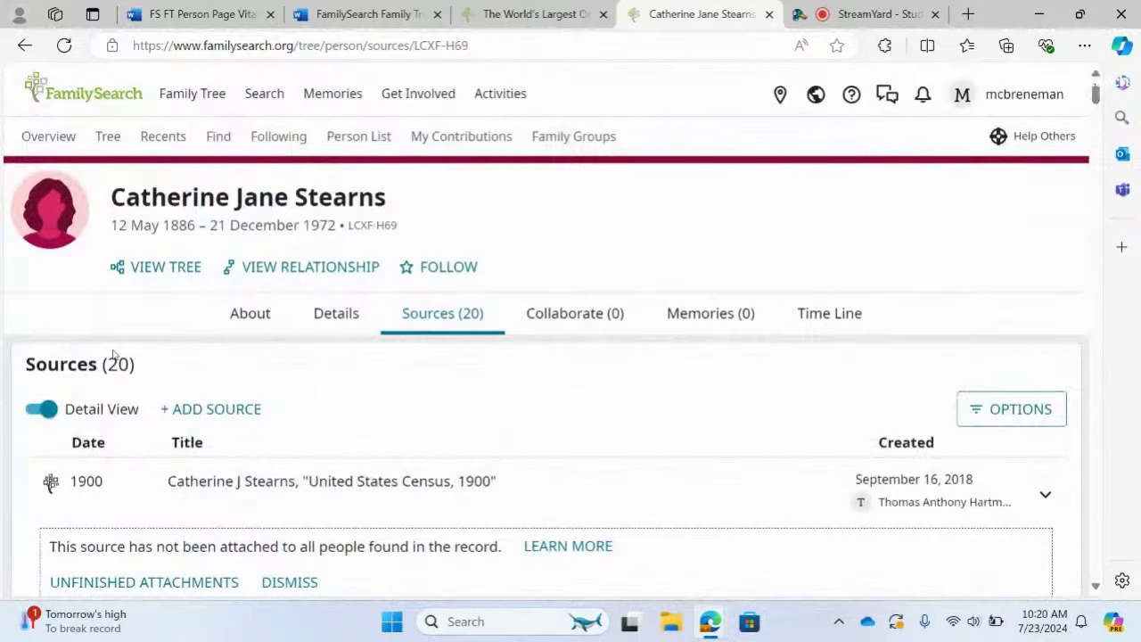
{"action": "left_click", "coordinate": [49, 411]}
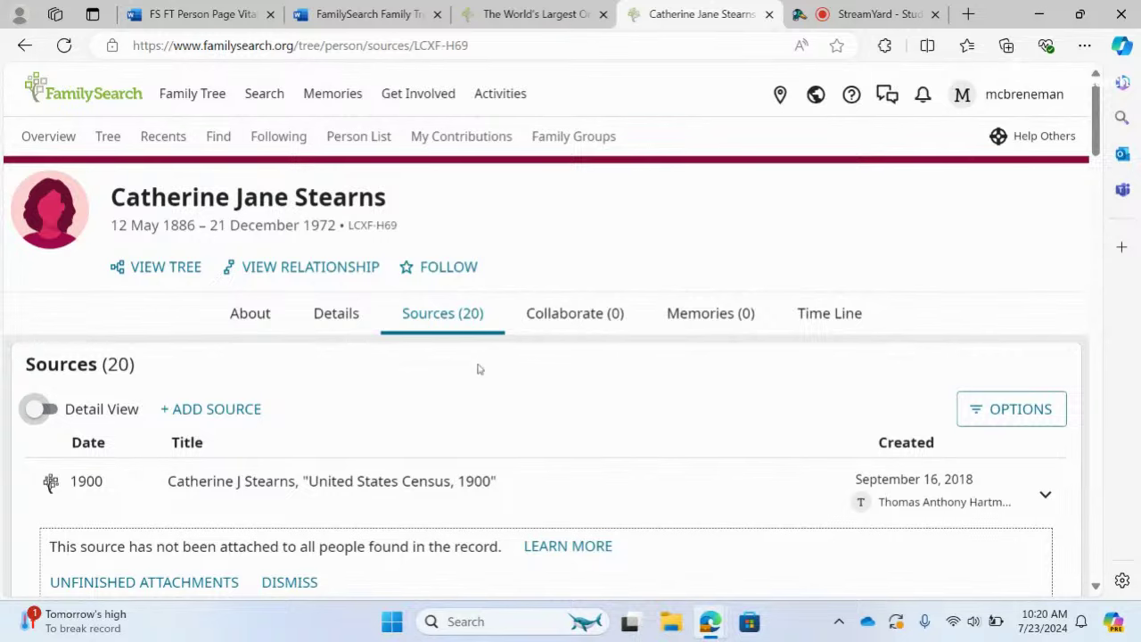
View the Collaborate section with its notes and discussions, check the Details section, and return to Collaborate.
{"action": "left_click", "coordinate": [563, 331]}
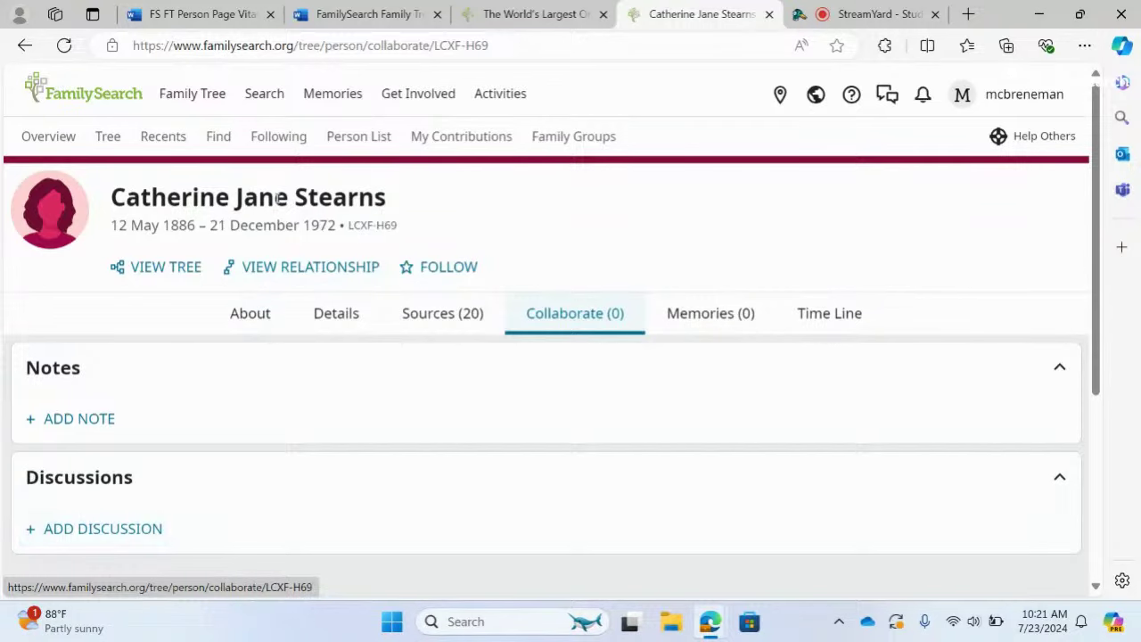
{"action": "left_click", "coordinate": [334, 313]}
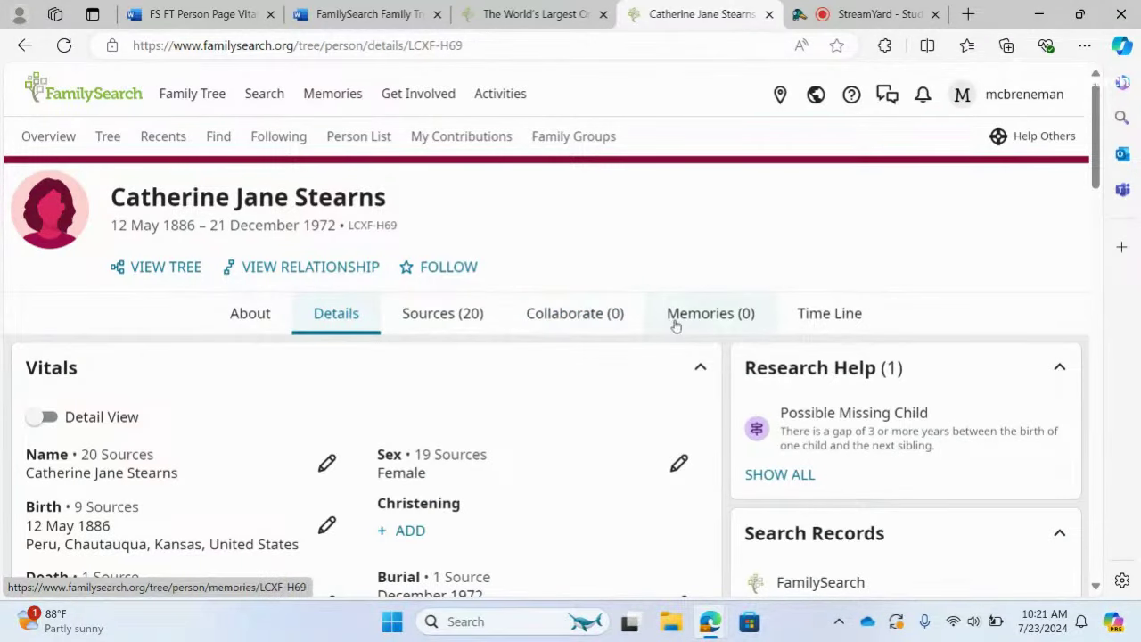
{"action": "left_click", "coordinate": [571, 313]}
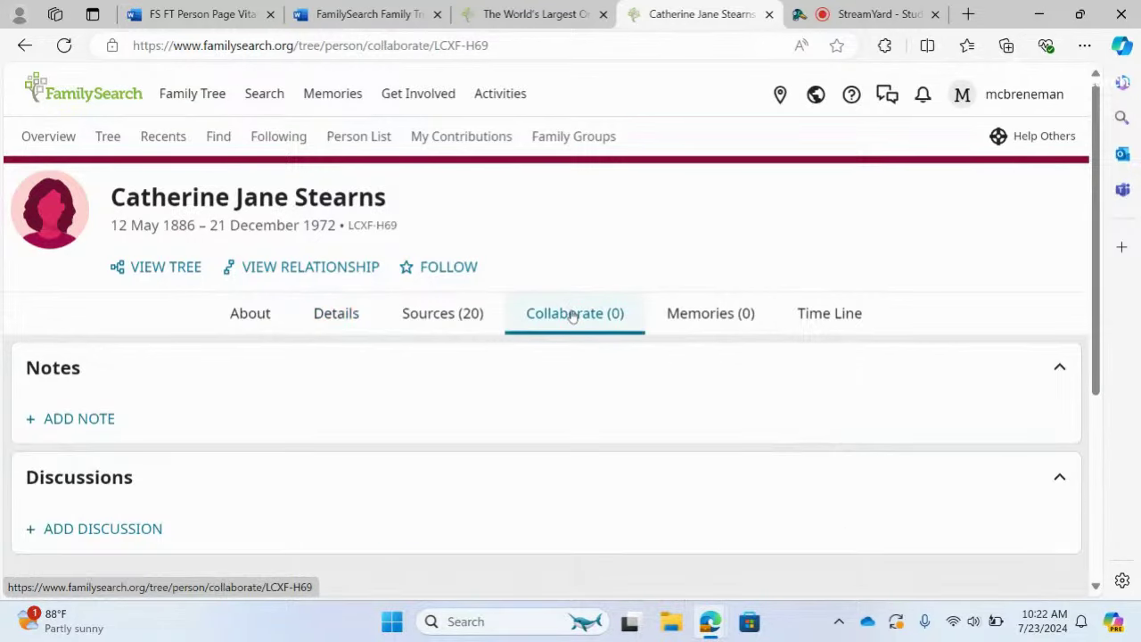
Draft a new discussion with the title "Will" and the description "I", and discard it without saving.
{"action": "left_click", "coordinate": [101, 539]}
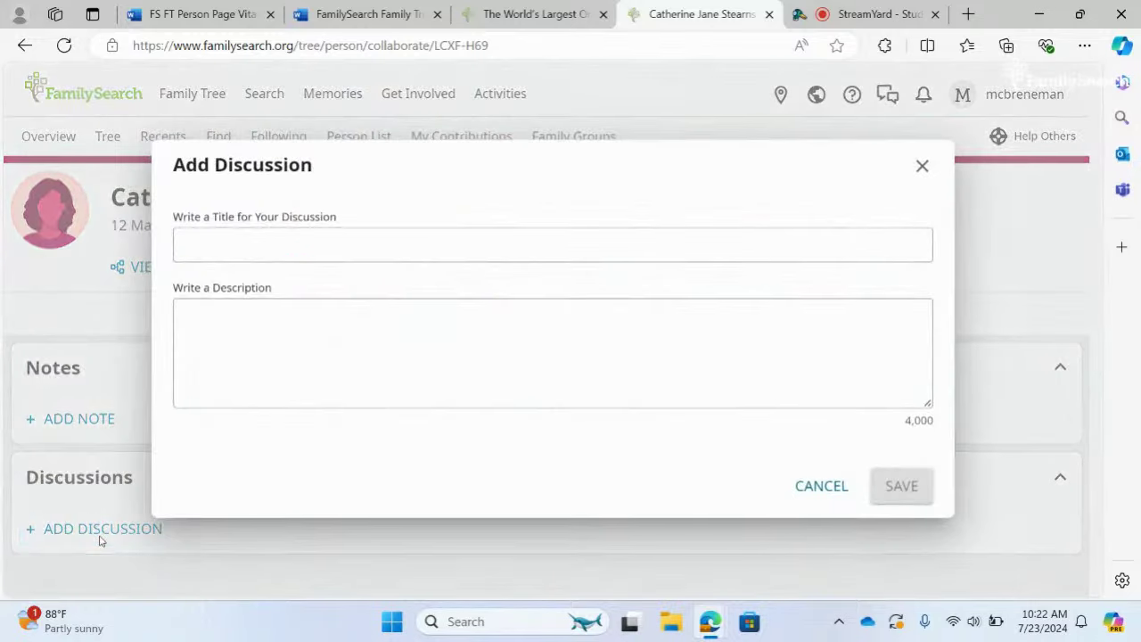
{"action": "left_click", "coordinate": [259, 248]}
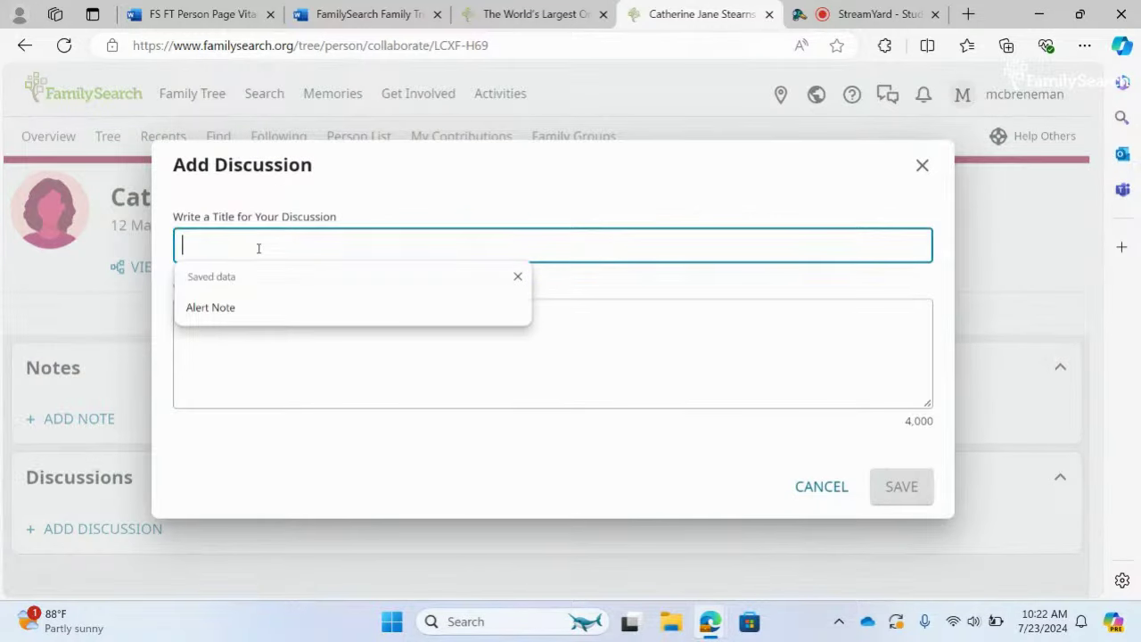
{"action": "type", "text": "Will"}
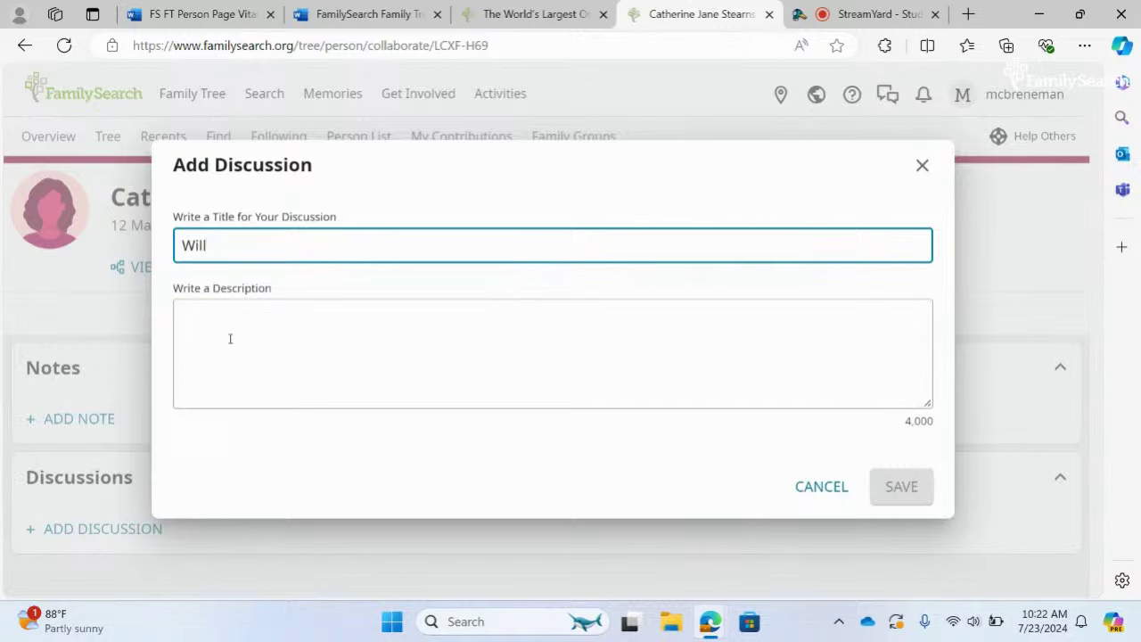
{"action": "left_click", "coordinate": [230, 326]}
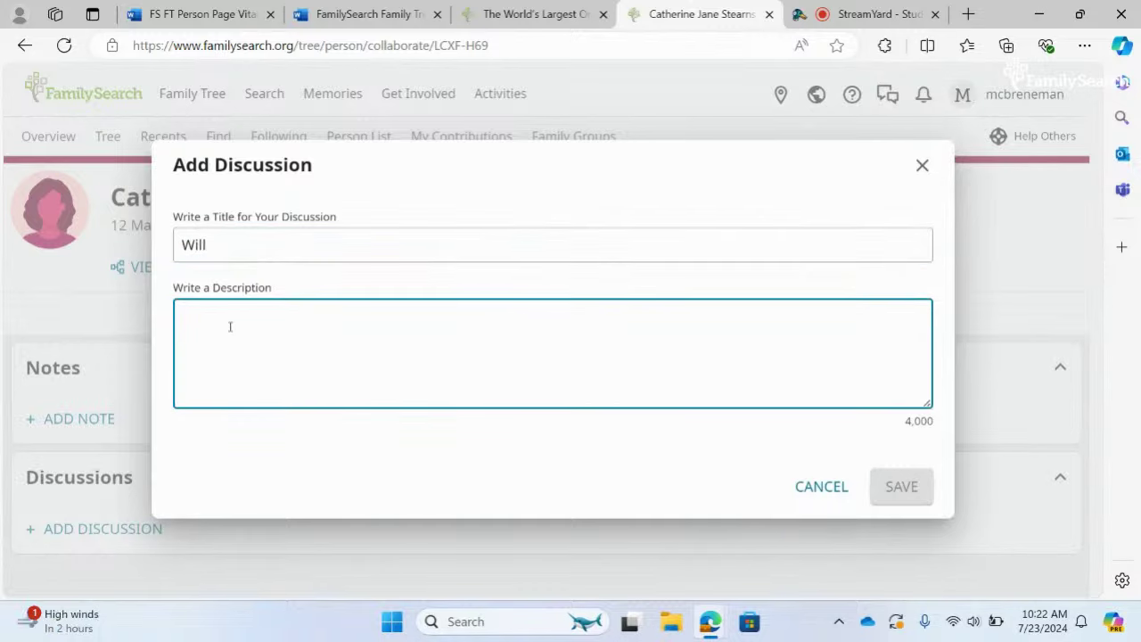
{"action": "type", "text": "I"}
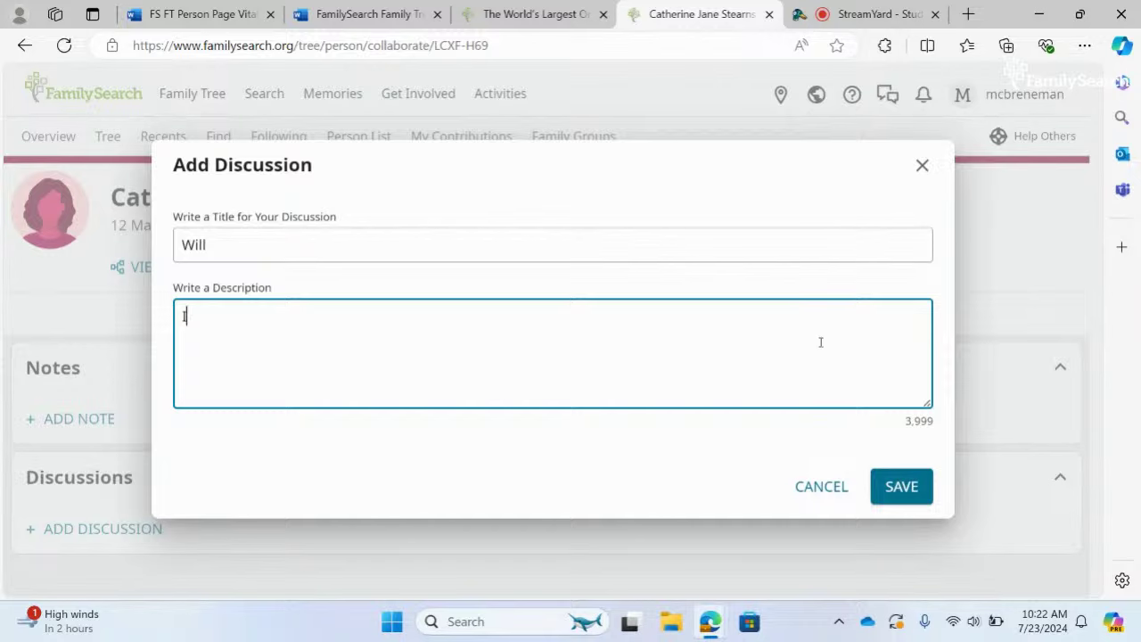
{"action": "left_click", "coordinate": [924, 168]}
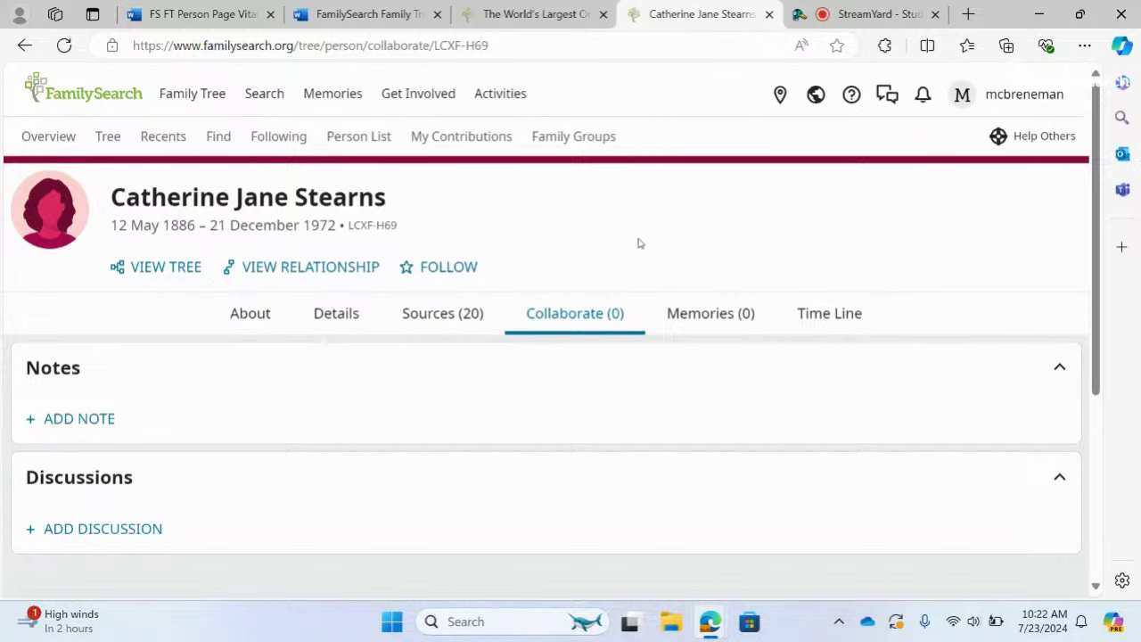
View the person's Memories section and Time Line, showing the map of the events and hiding it again.
{"action": "left_click", "coordinate": [696, 316]}
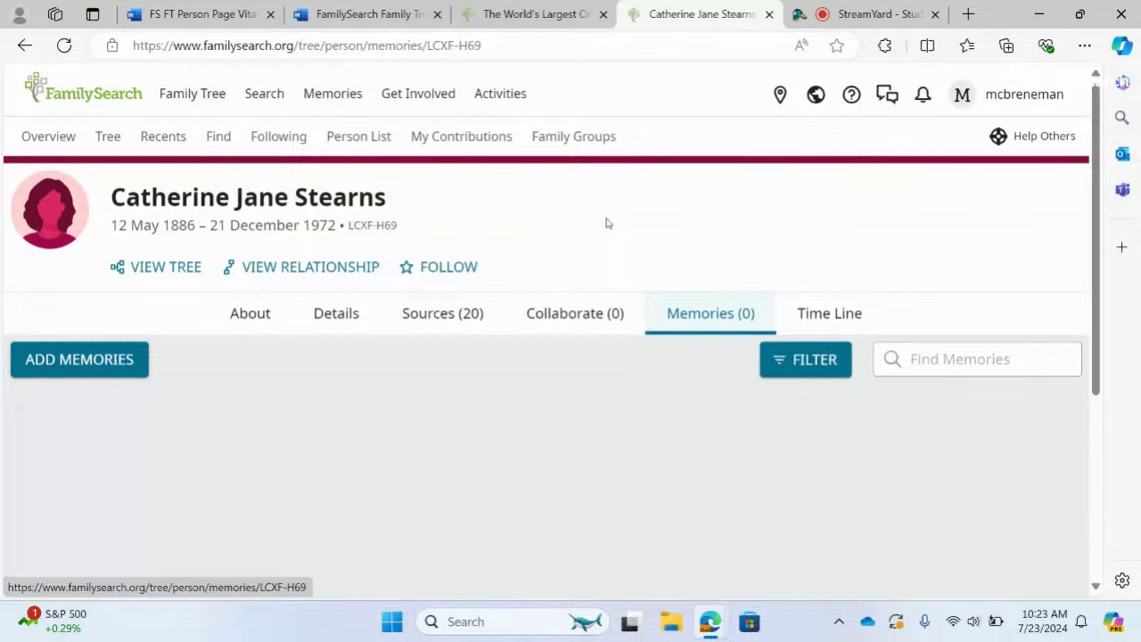
{"action": "left_click", "coordinate": [851, 314]}
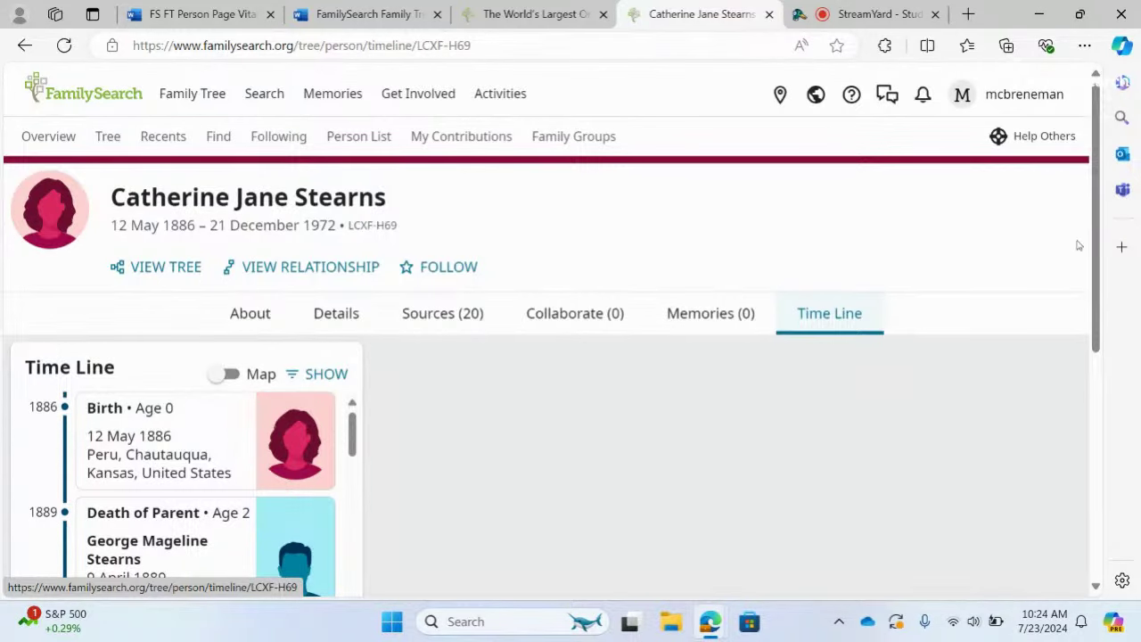
{"action": "left_click_drag", "start_coordinate": [1098, 243], "coordinate": [1090, 326]}
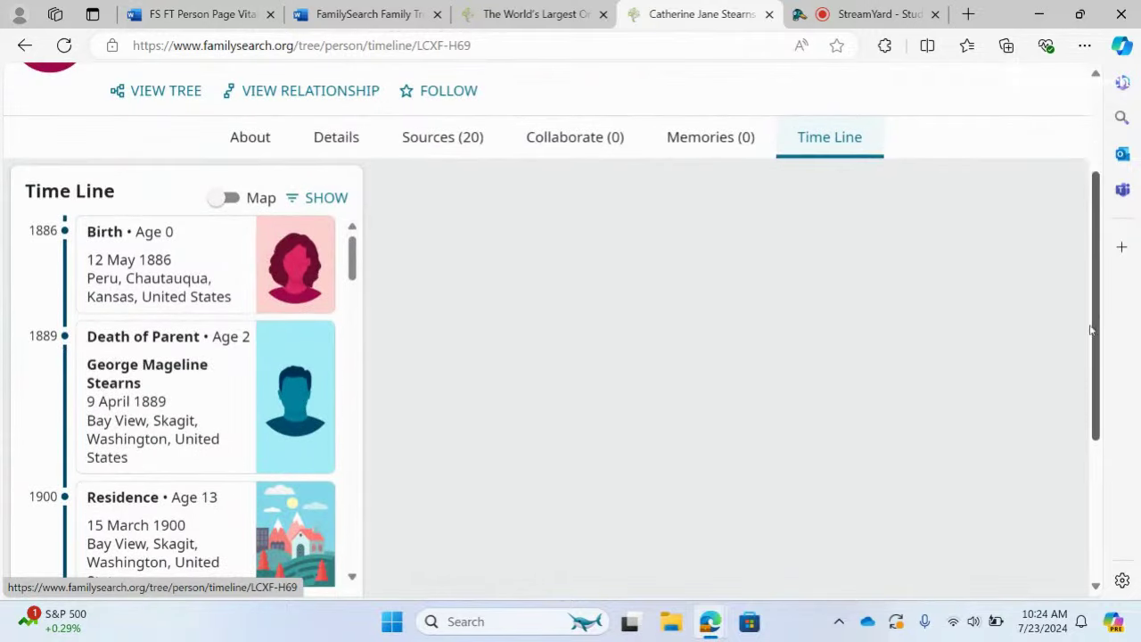
{"action": "left_click", "coordinate": [225, 198]}
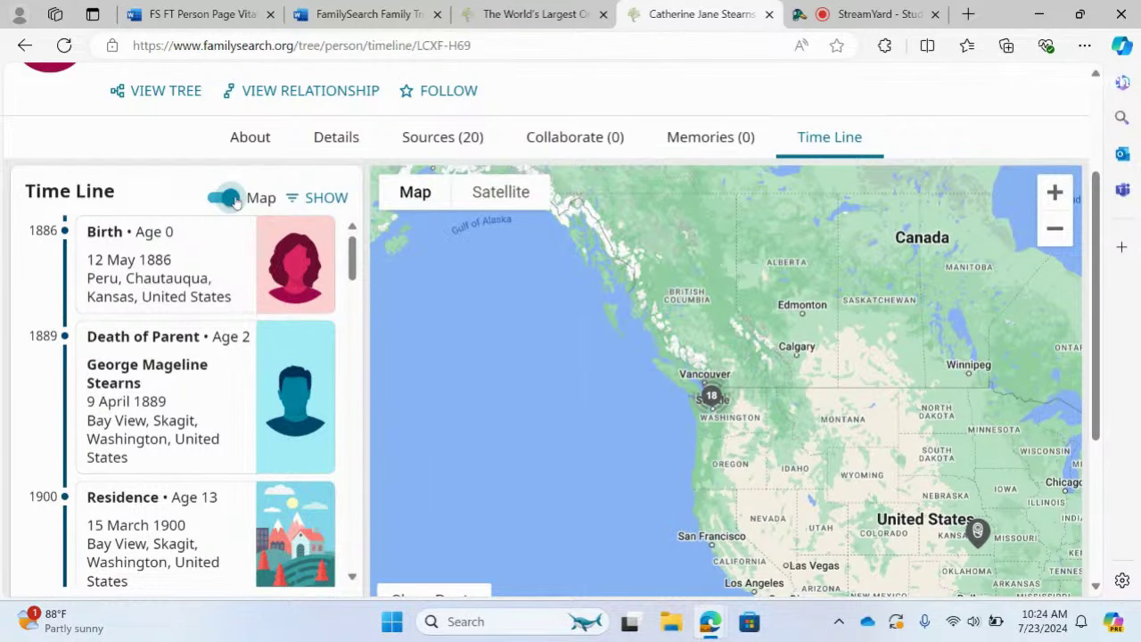
{"action": "left_click", "coordinate": [256, 197]}
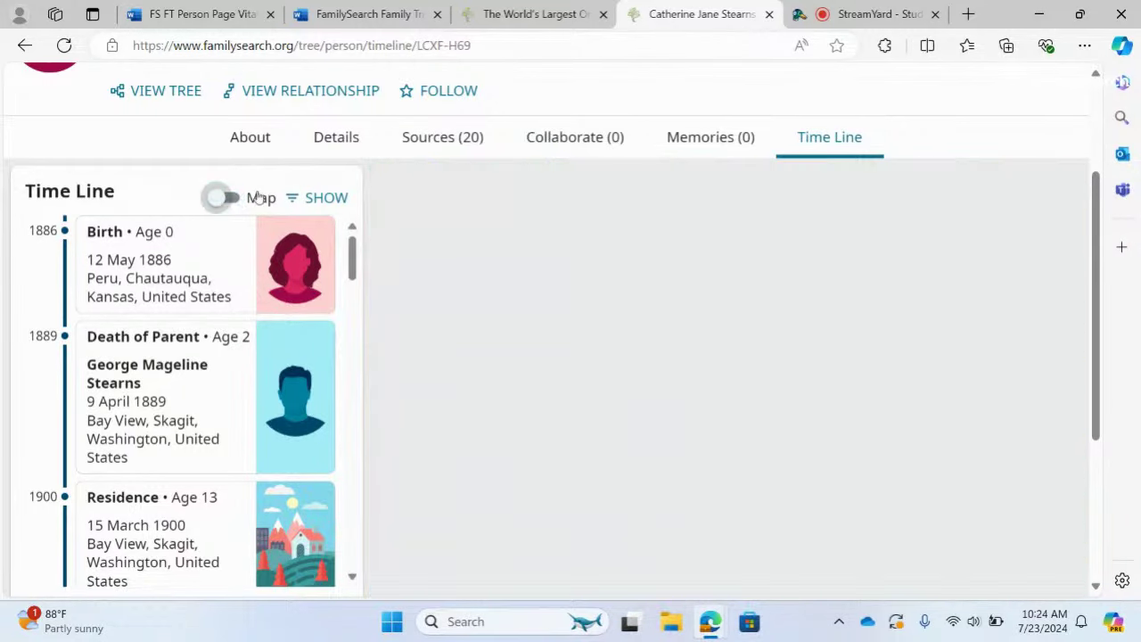
{"action": "scroll", "coordinate": [1074, 267], "scroll_direction": "down", "scroll_amount": 5}
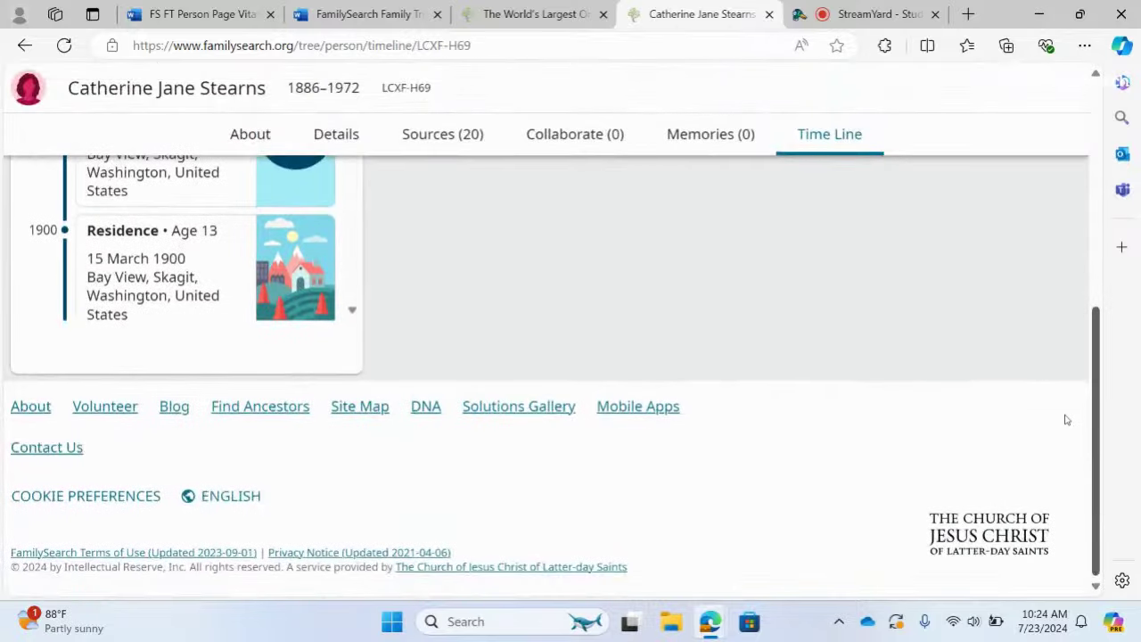
{"action": "scroll", "coordinate": [1065, 424], "scroll_direction": "up", "scroll_amount": 6}
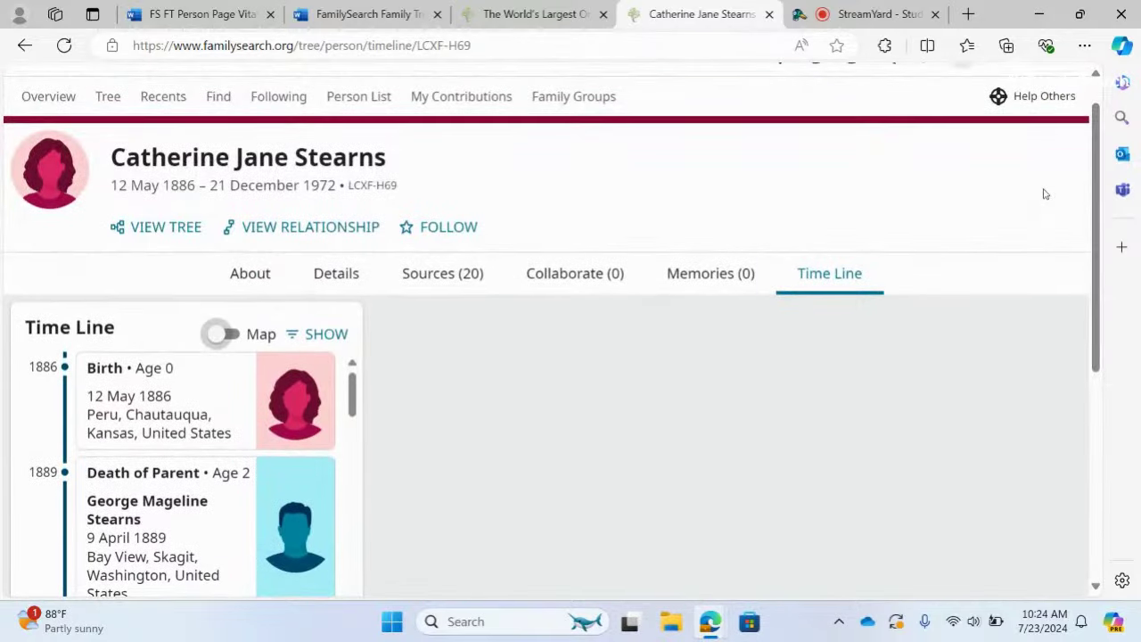